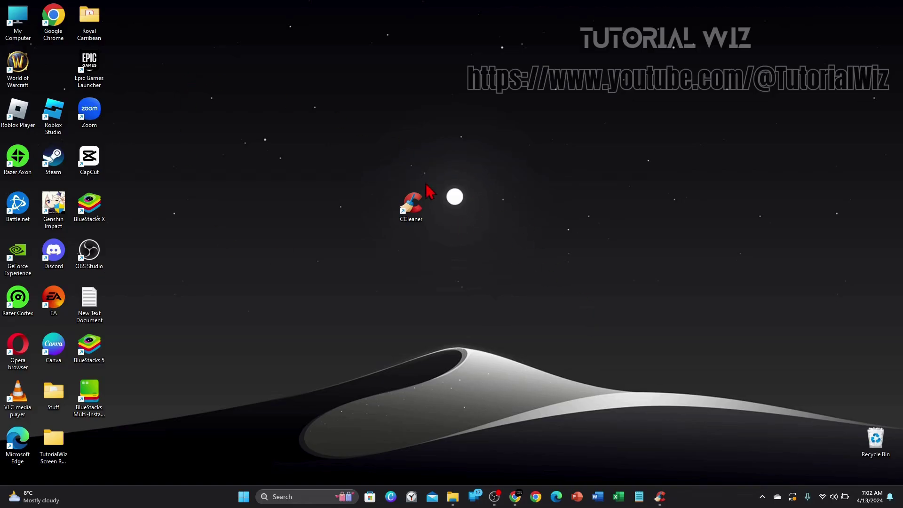
Step: Launch CCleaner from its desktop shortcut and bring up the Health Check welcome page
left_click(421, 203)
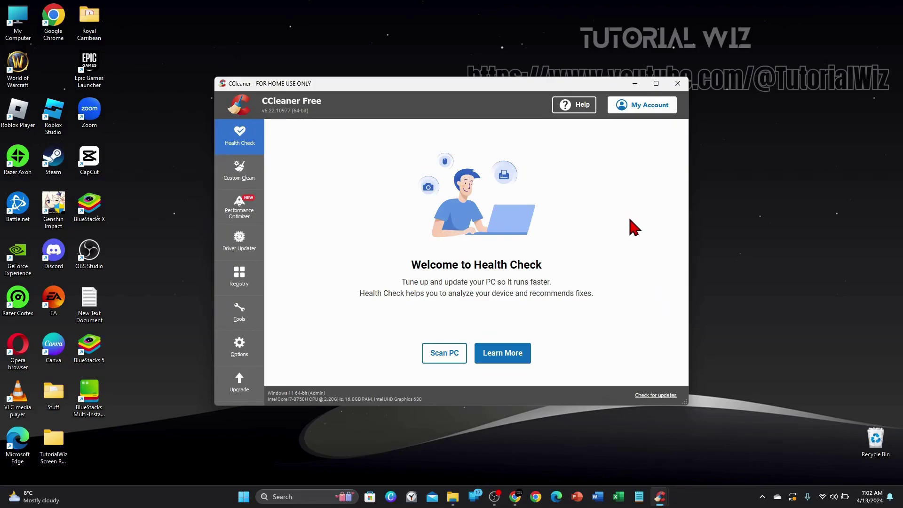
left_click(701, 230)
Step: Run the Health Check scan, closing running programs, to find 46131 cleanable items (4.43 GB)
left_click(442, 438)
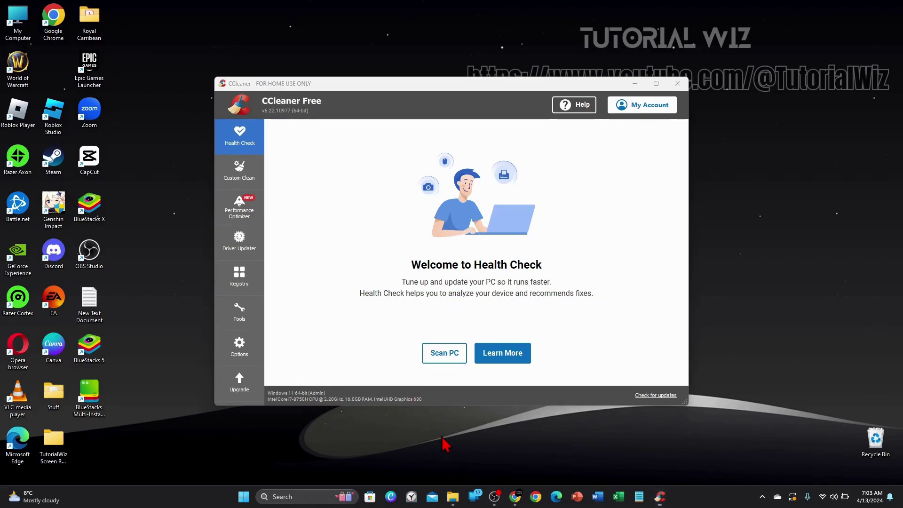
left_click(453, 362)
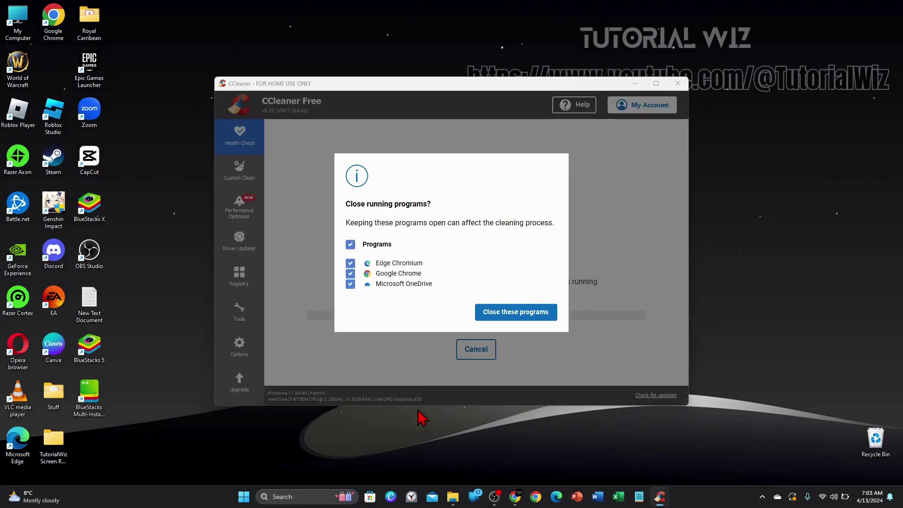
left_click(435, 436)
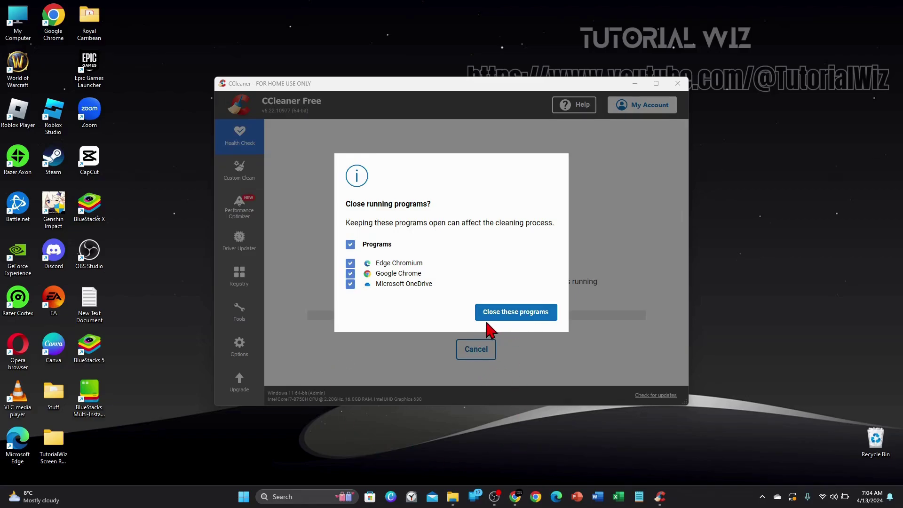
key("Return")
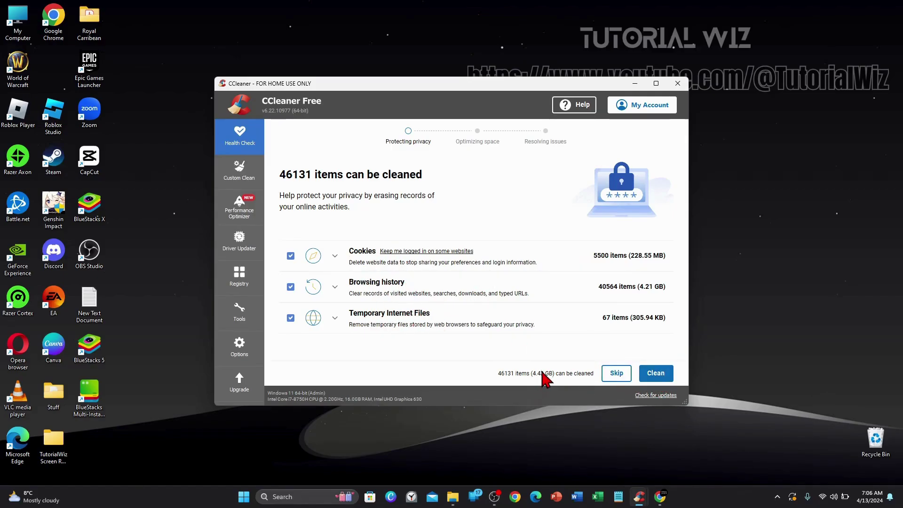
Step: Clean the 46131 cookies, browsing history and temporary internet items, closing Google Chrome first
left_click(655, 375)
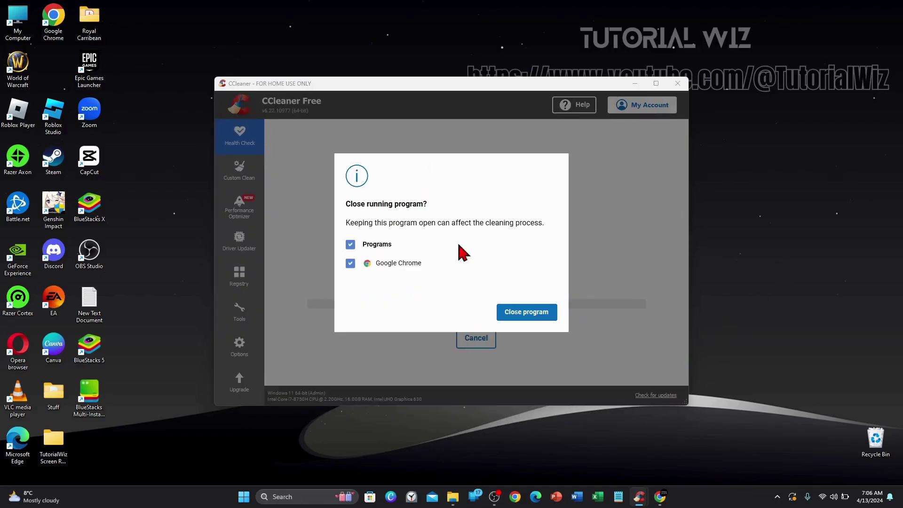
left_click(512, 316)
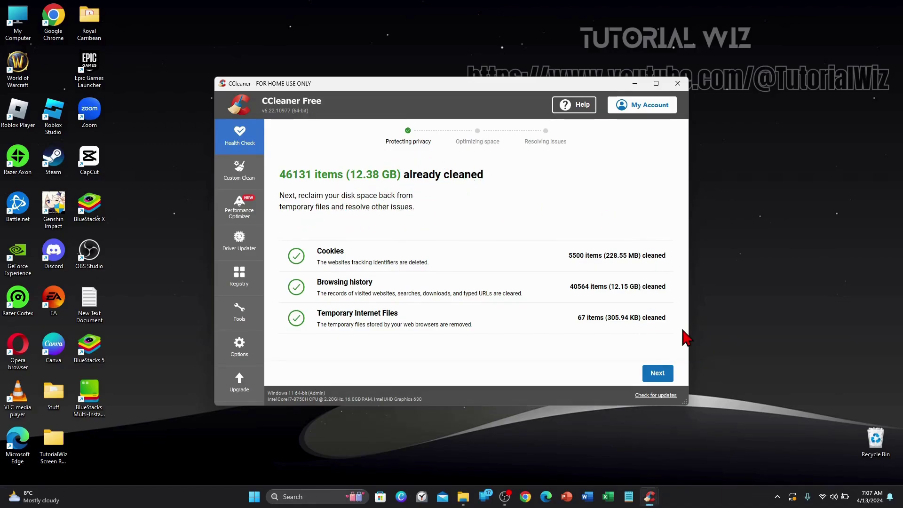
Step: Clean the 559.95 MB of recycle bin, temporary files and app cache, then view the 5 issues
left_click(657, 374)
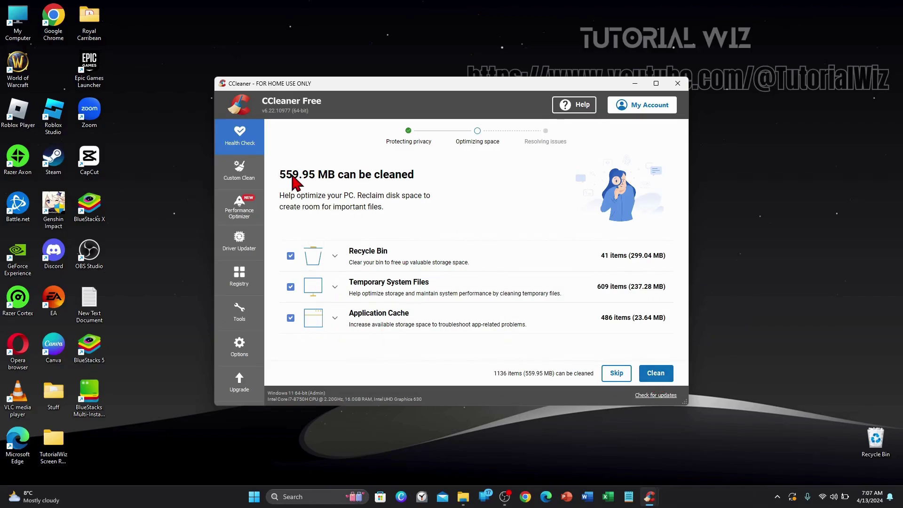
left_click(666, 375)
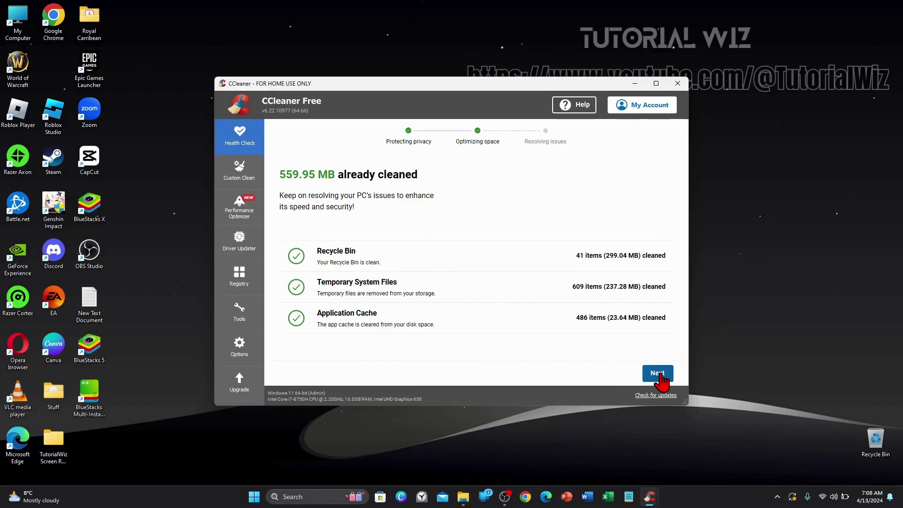
left_click(658, 373)
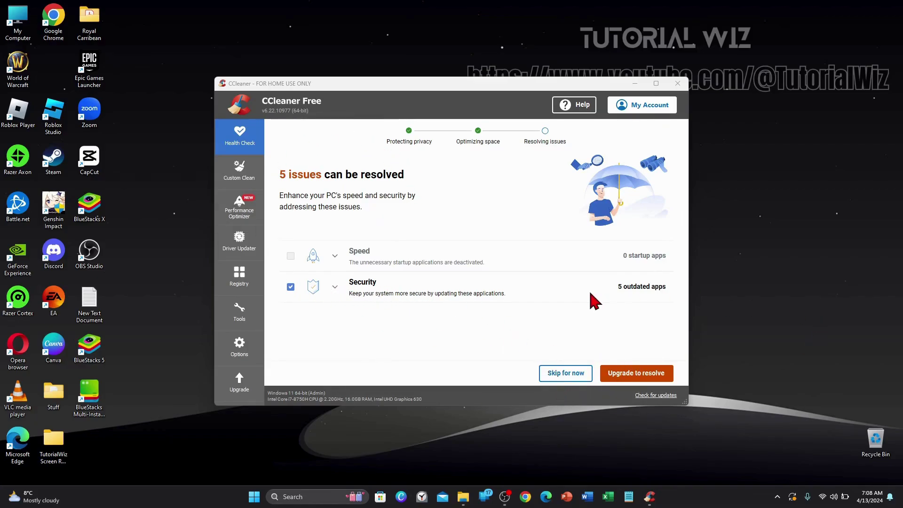
Step: Skip the upgrade offer for the 5 outdated apps and complete the Health Check
left_click(665, 376)
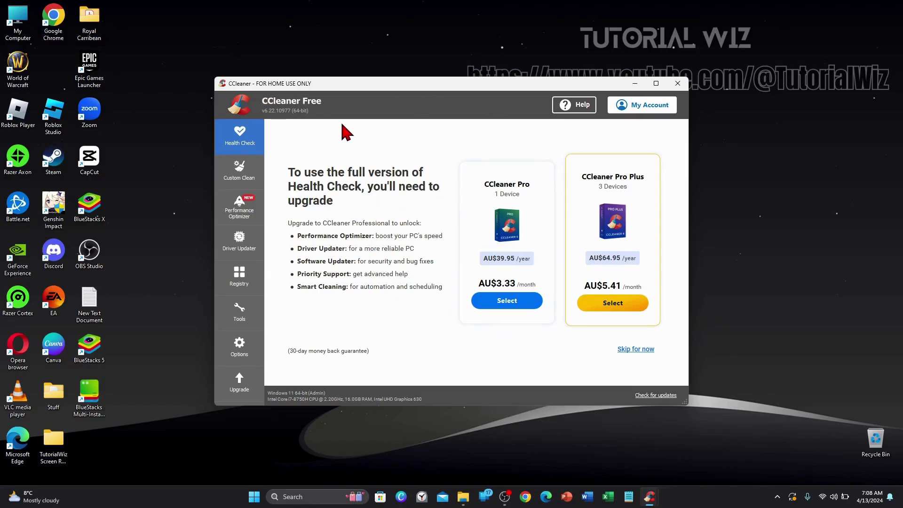
left_click(644, 349)
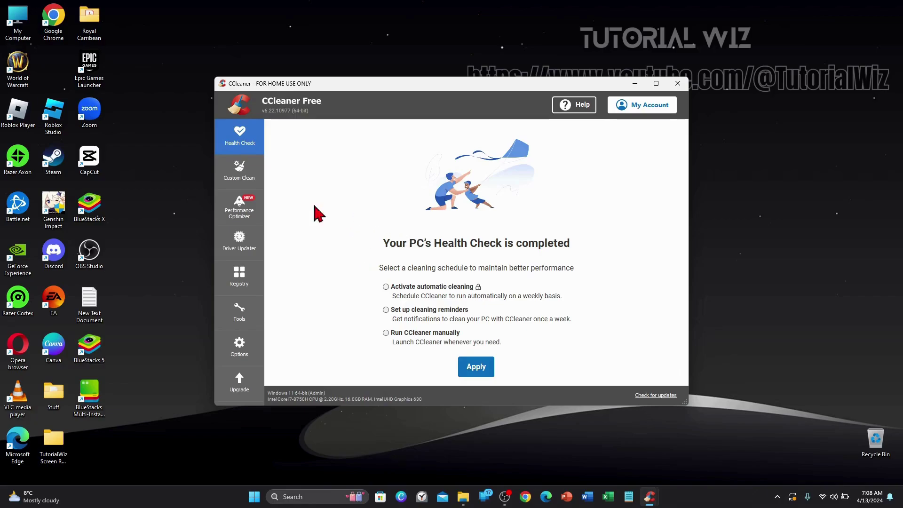
left_click(721, 289)
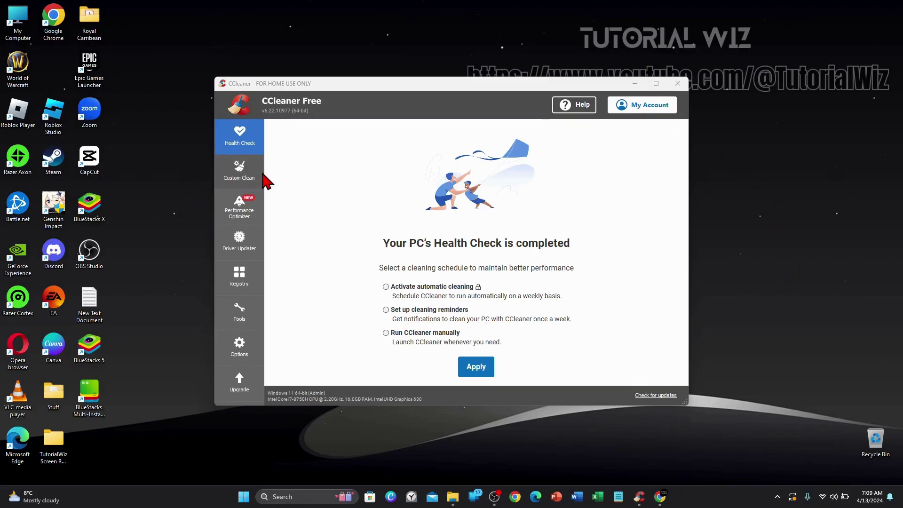
Step: Switch to Custom Clean and scroll through the ticked Windows cleaning items
left_click(247, 180)
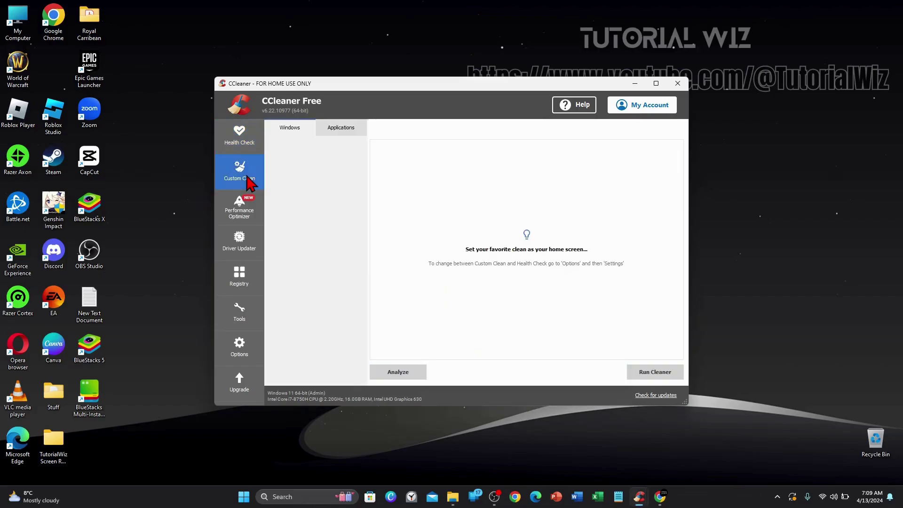
left_click(752, 222)
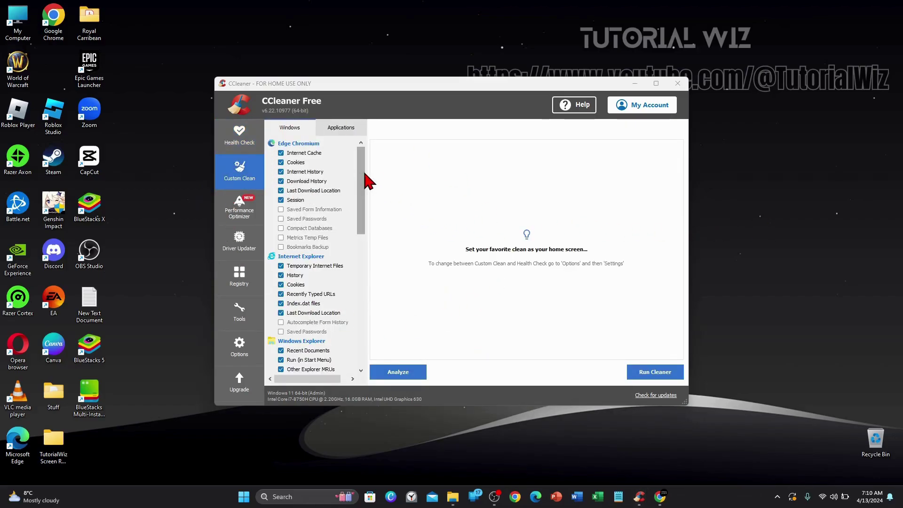
left_click_drag(364, 173, 349, 158)
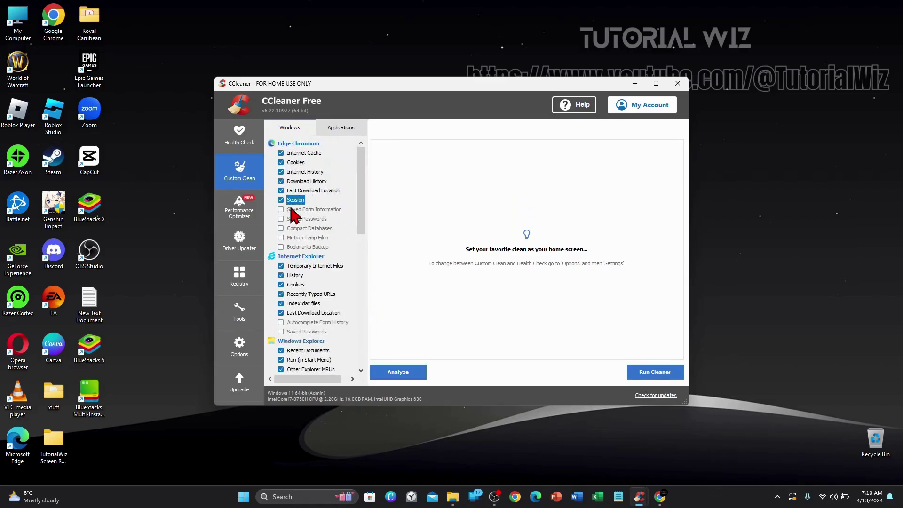
scroll(330, 216, "down", 3)
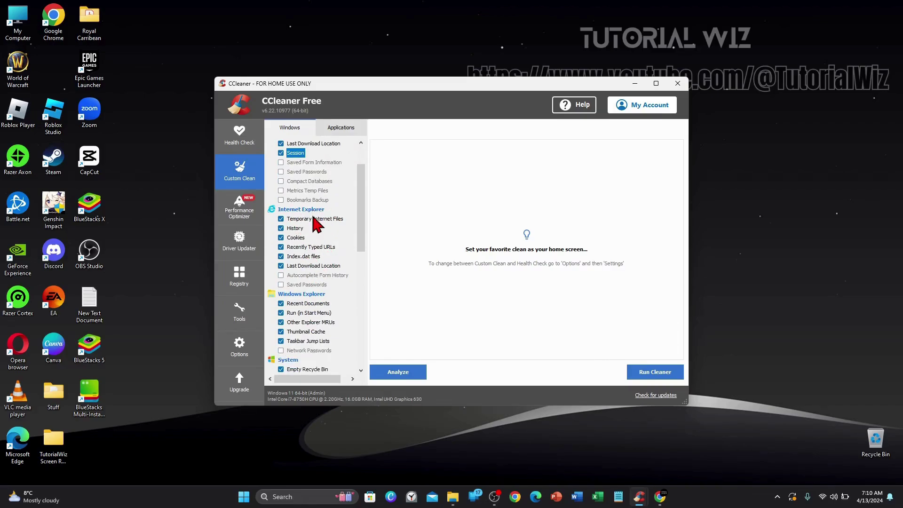
scroll(328, 279, "down", 1)
scroll(325, 282, "down", 1)
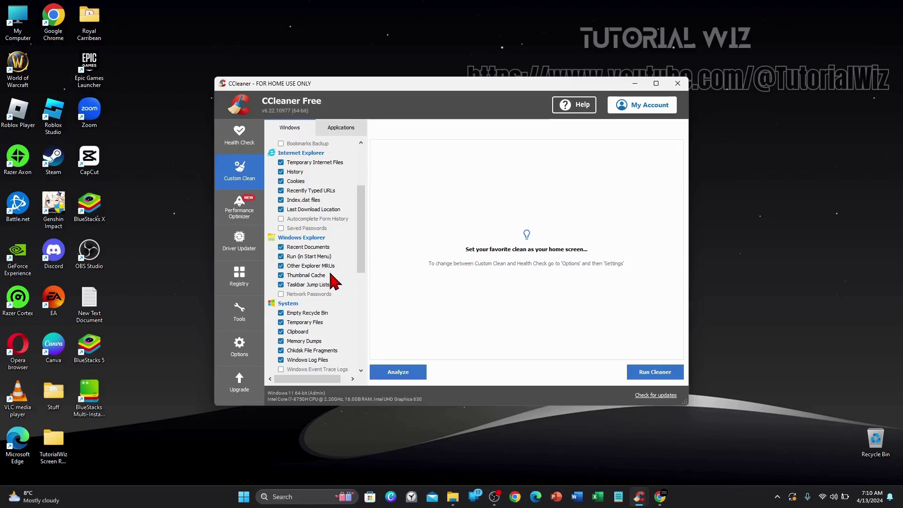
scroll(311, 274, "down", 3)
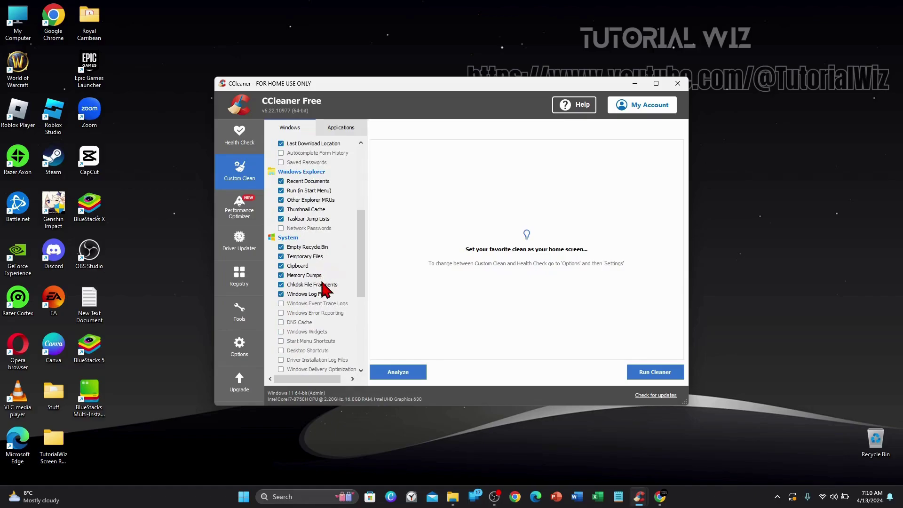
scroll(316, 310, "down", 4)
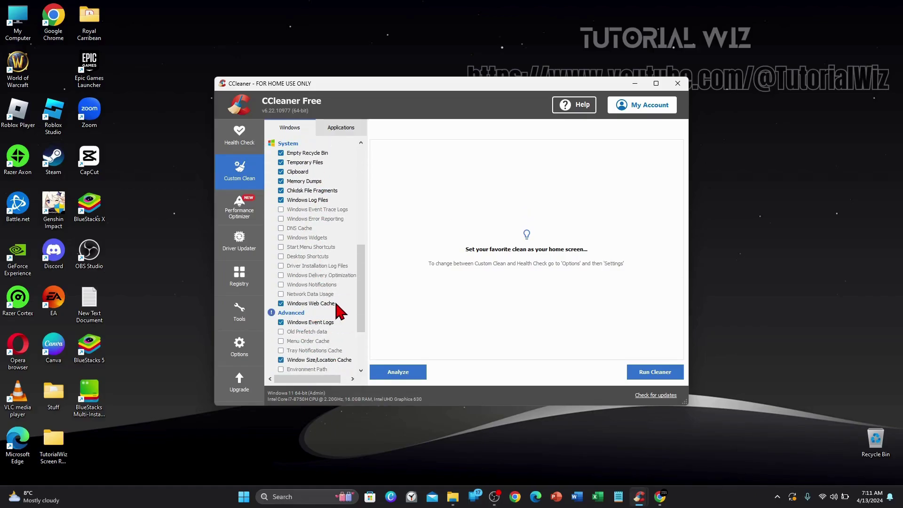
scroll(338, 308, "down", 5)
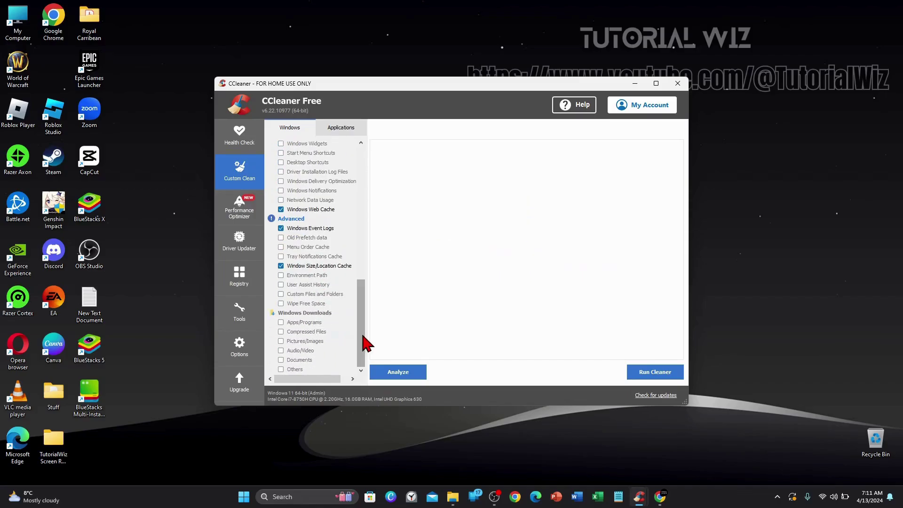
Step: Review the Edge Chromium, Internet Explorer, Windows Explorer and System items further down the Windows list
left_click_drag(363, 335, 369, 292)
scroll(316, 303, "down", 7)
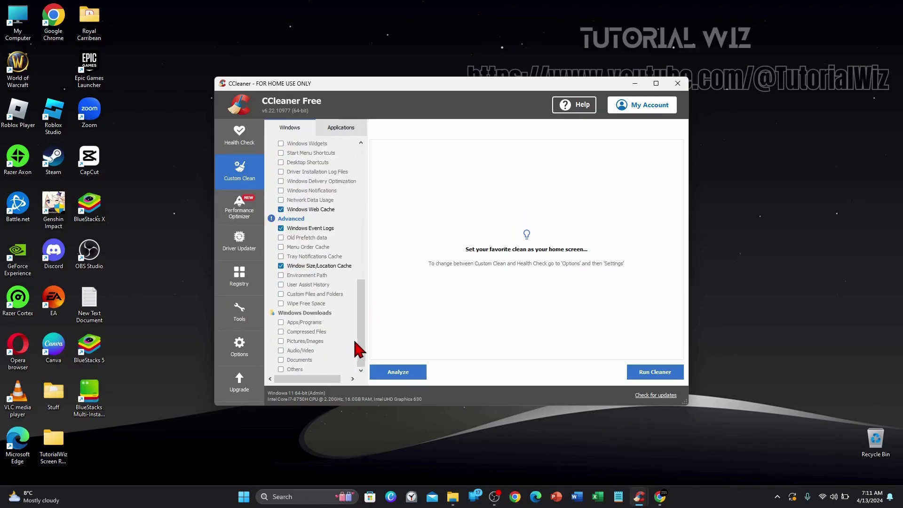
left_click_drag(359, 347, 371, 212)
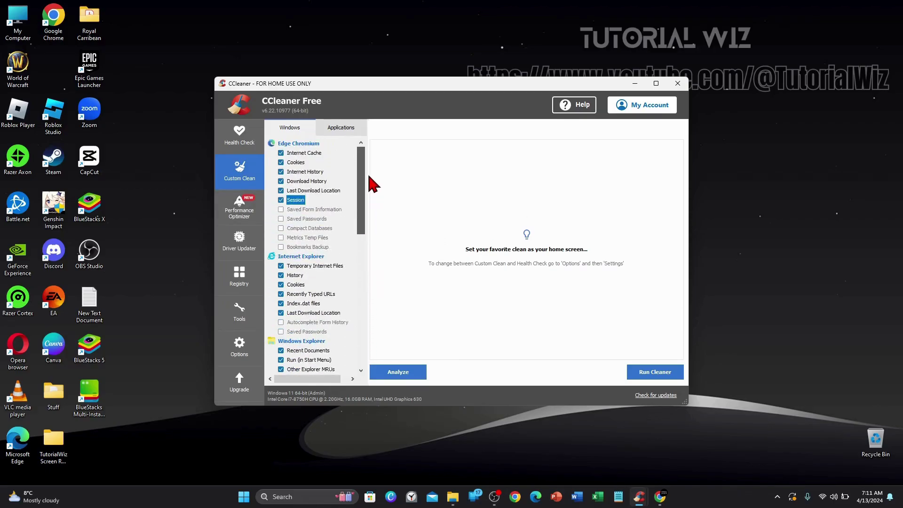
left_click_drag(369, 176, 373, 222)
left_click(724, 240)
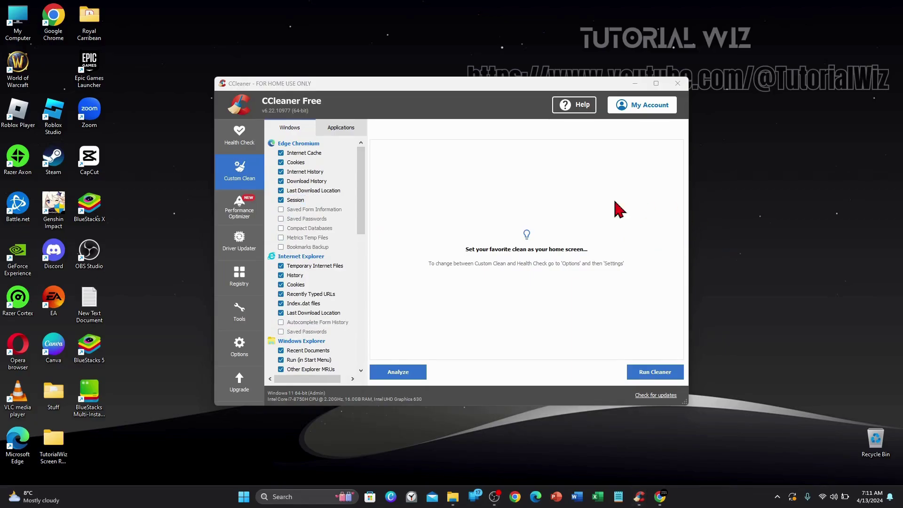
left_click_drag(362, 207, 375, 282)
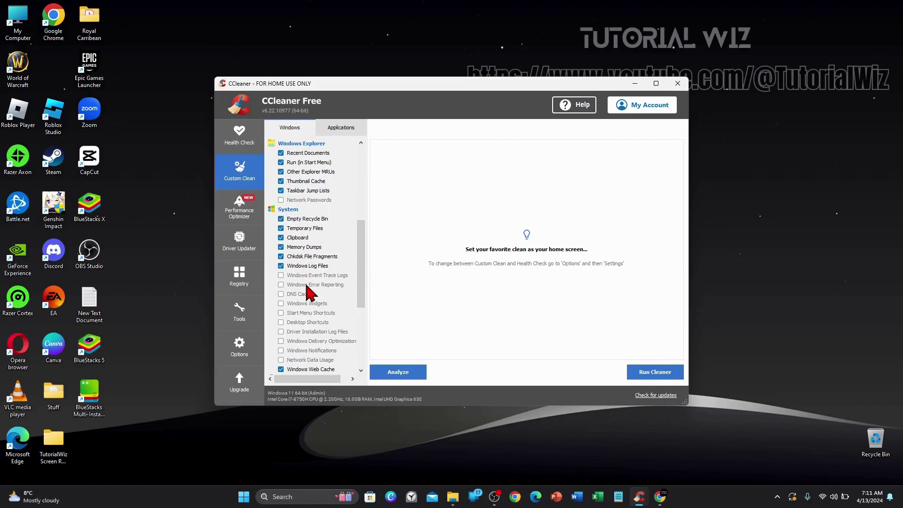
left_click_drag(361, 268, 365, 166)
left_click(741, 247)
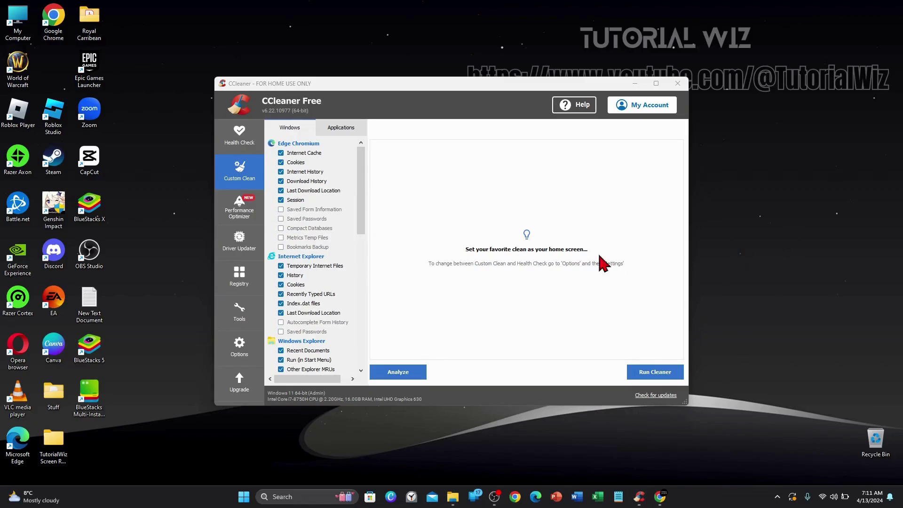
left_click(348, 132)
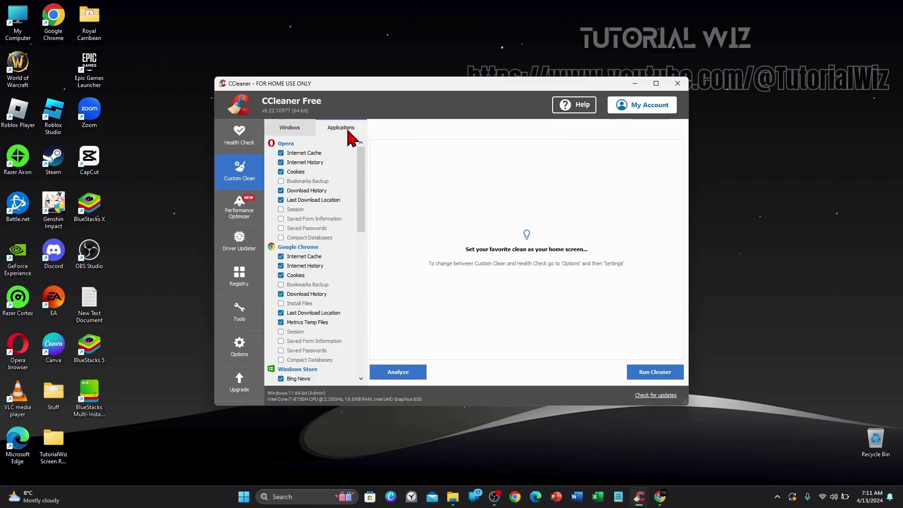
scroll(364, 169, "down", 2)
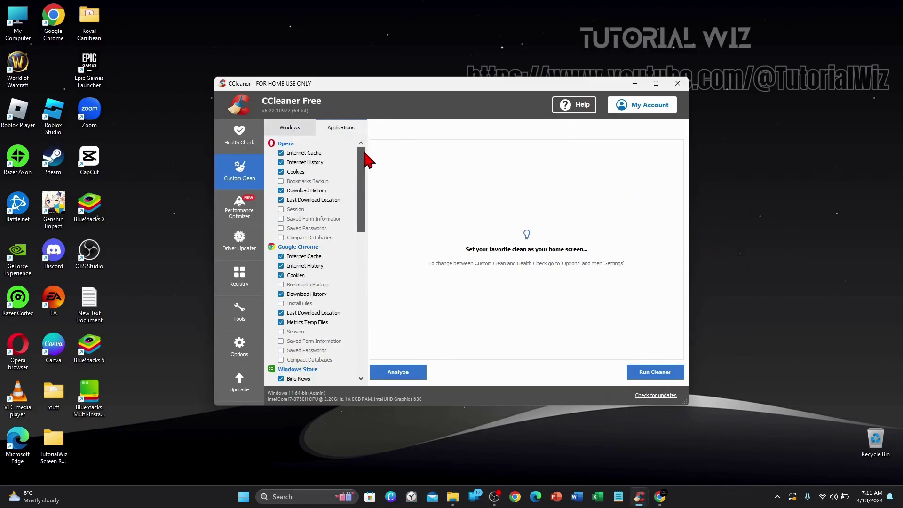
scroll(365, 161, "up", 2)
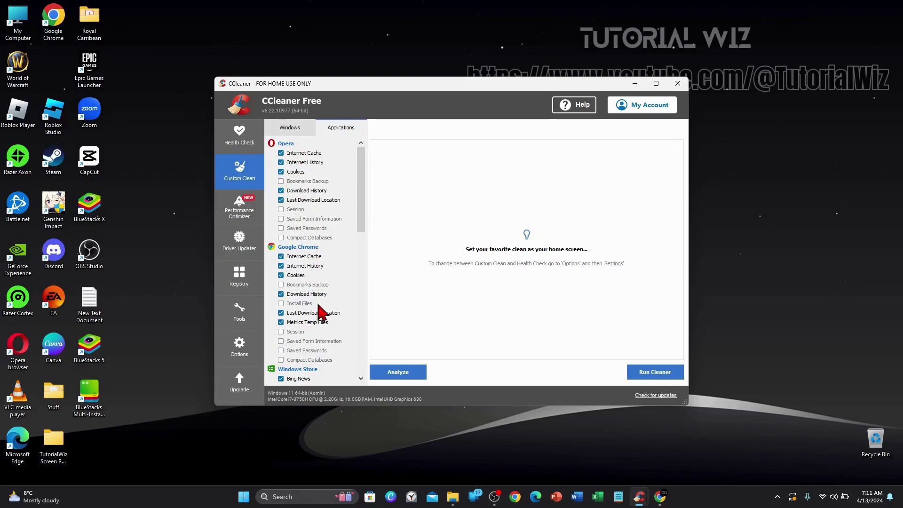
scroll(320, 313, "down", 3)
left_click_drag(362, 244, 362, 175)
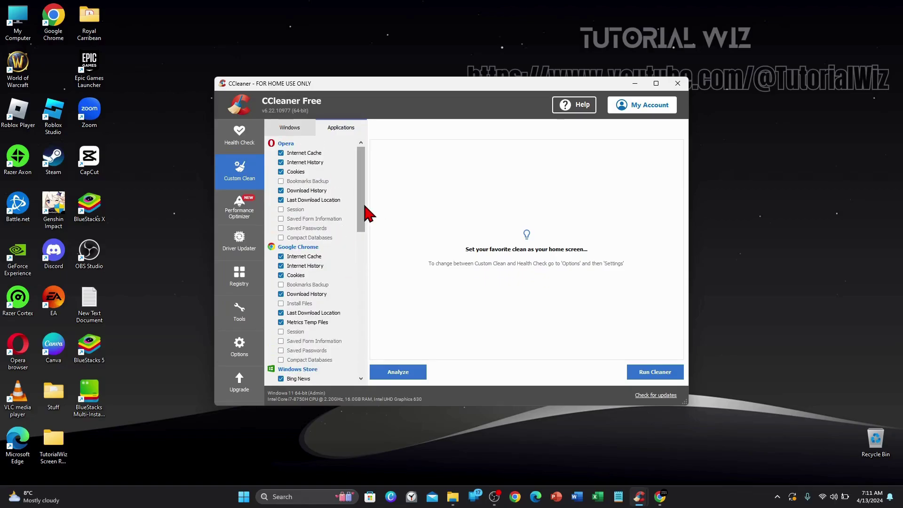
left_click_drag(363, 209, 366, 228)
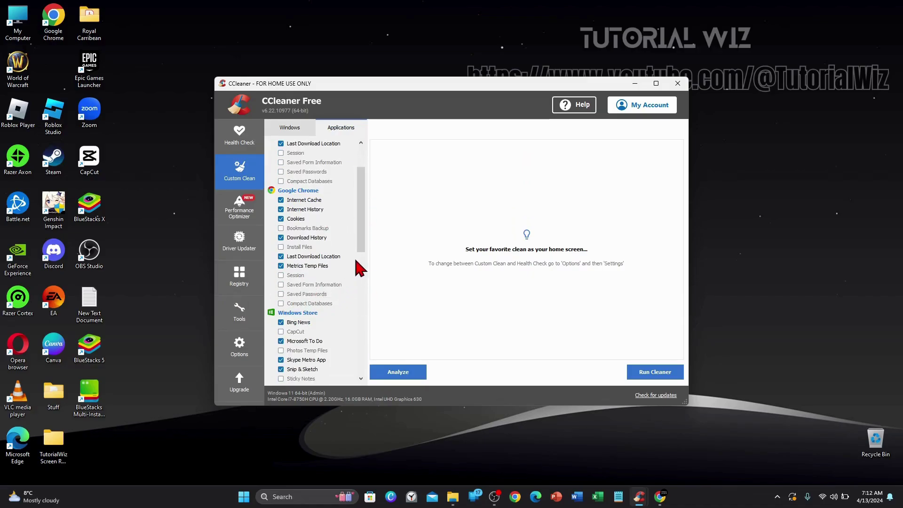
left_click_drag(362, 246, 354, 190)
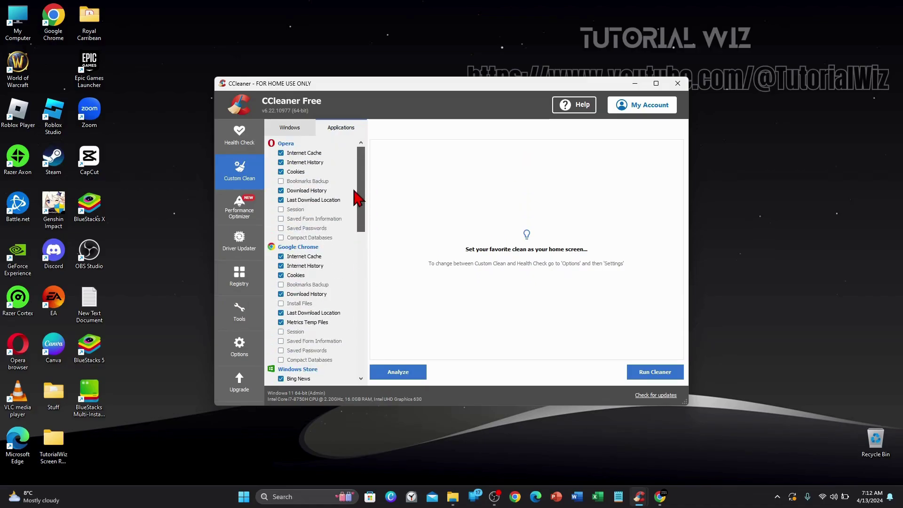
Step: Run the cleaner to remove 86.2 MB, then rerun it, letting Google Chrome be closed
left_click(665, 375)
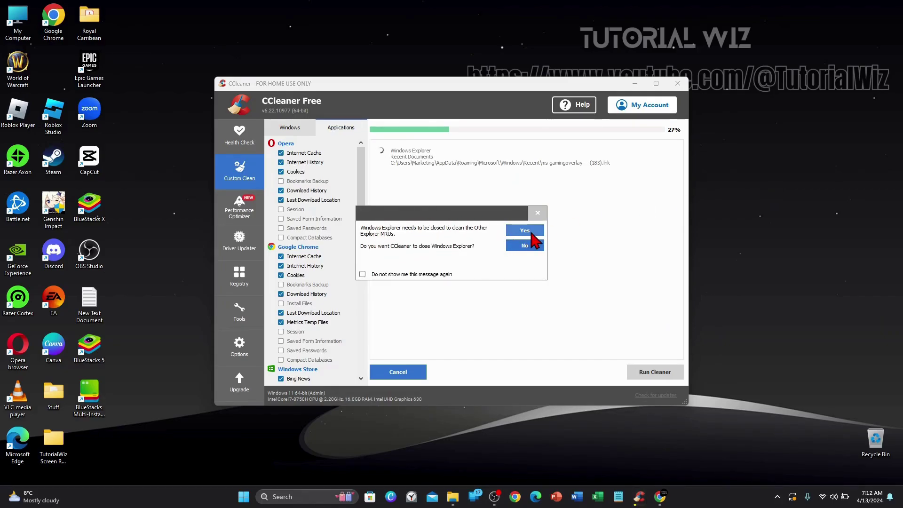
left_click(525, 231)
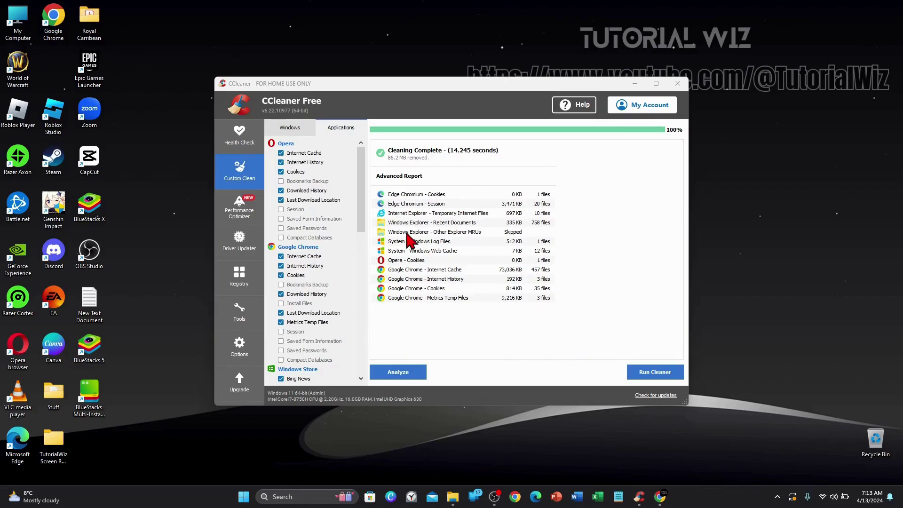
key("Return")
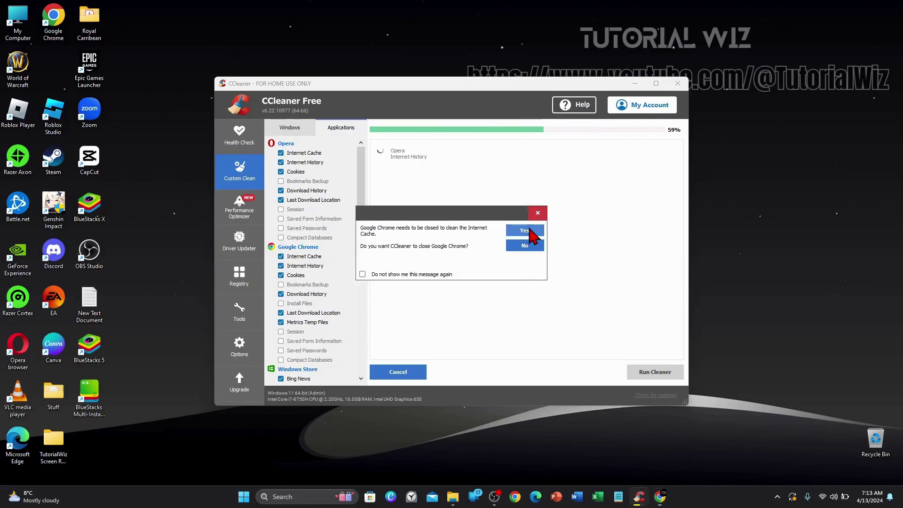
left_click(523, 232)
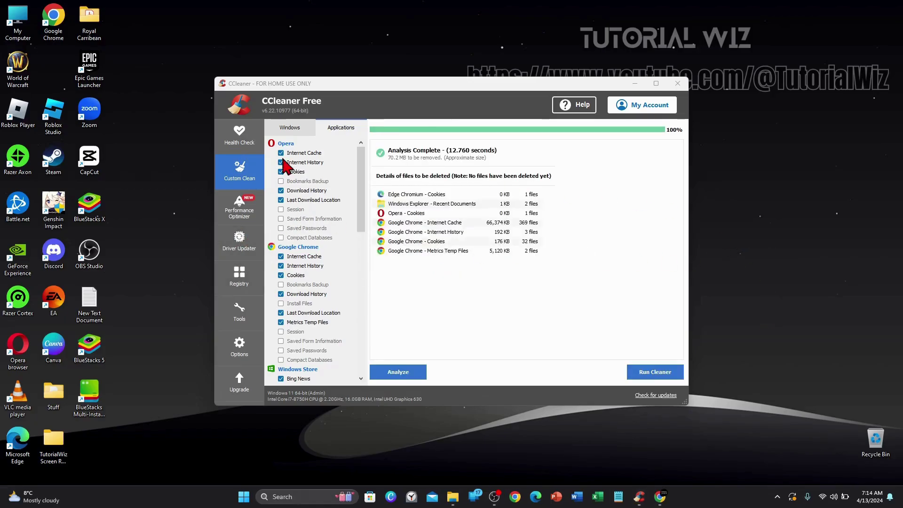
Step: Scan the registry with the Registry Cleaner, turning up 513 issues
left_click(241, 277)
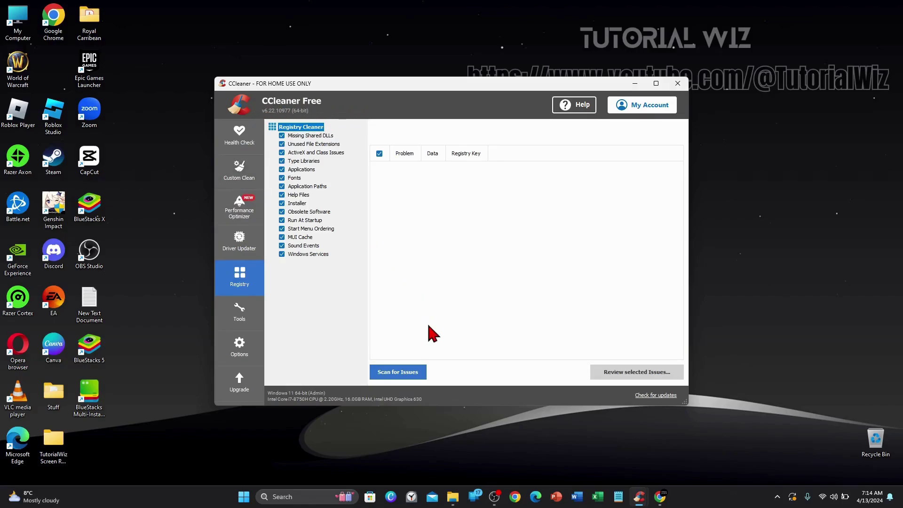
left_click(397, 374)
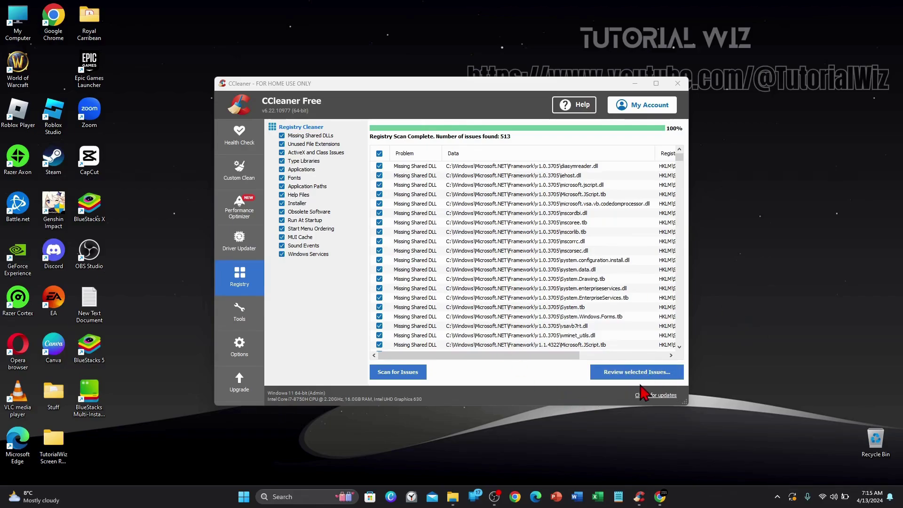
Step: Fix all 513 selected registry issues without backing up the registry
left_click(630, 374)
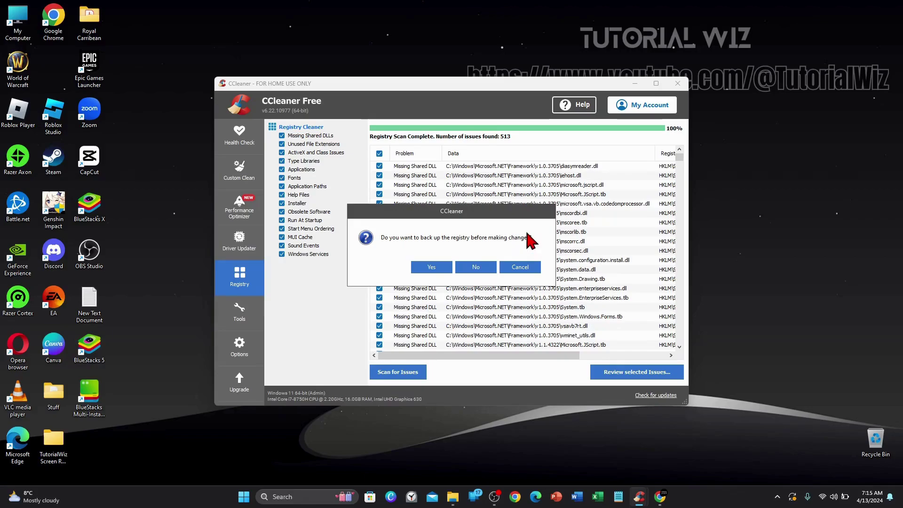
left_click(476, 267)
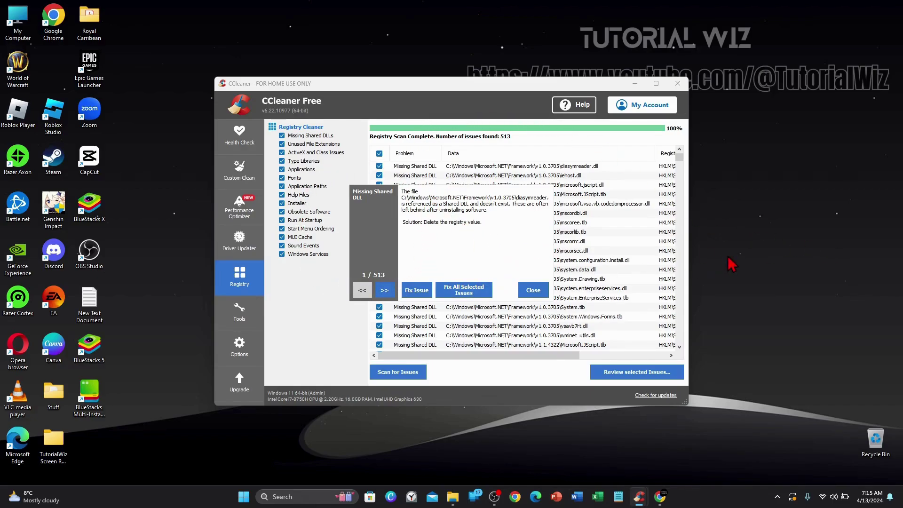
left_click(470, 292)
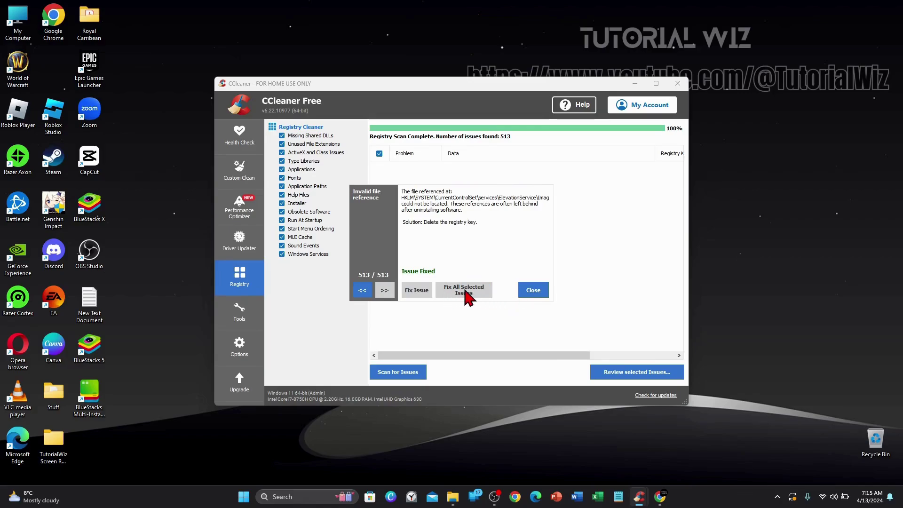
left_click(536, 291)
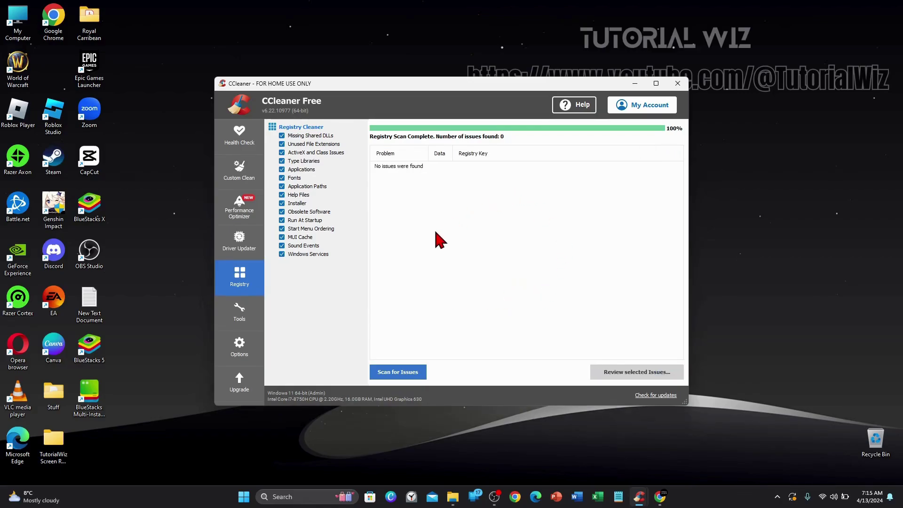
left_click(761, 228)
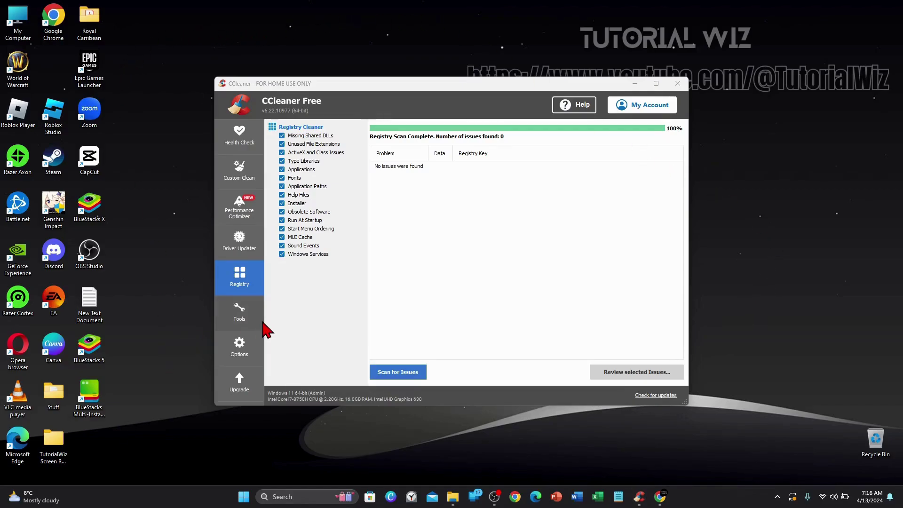
Step: Browse the Uninstall list in Tools, then show the Software Updater's 5 available updates
left_click(242, 315)
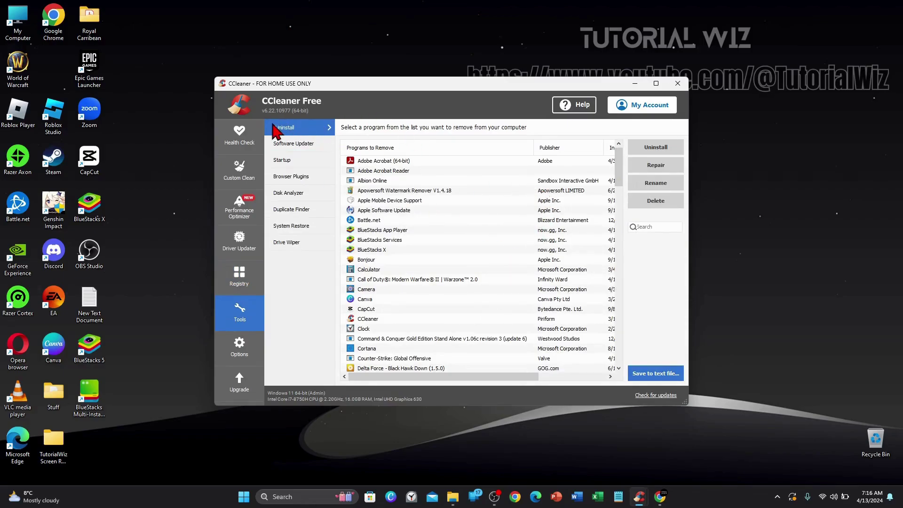
left_click(736, 180)
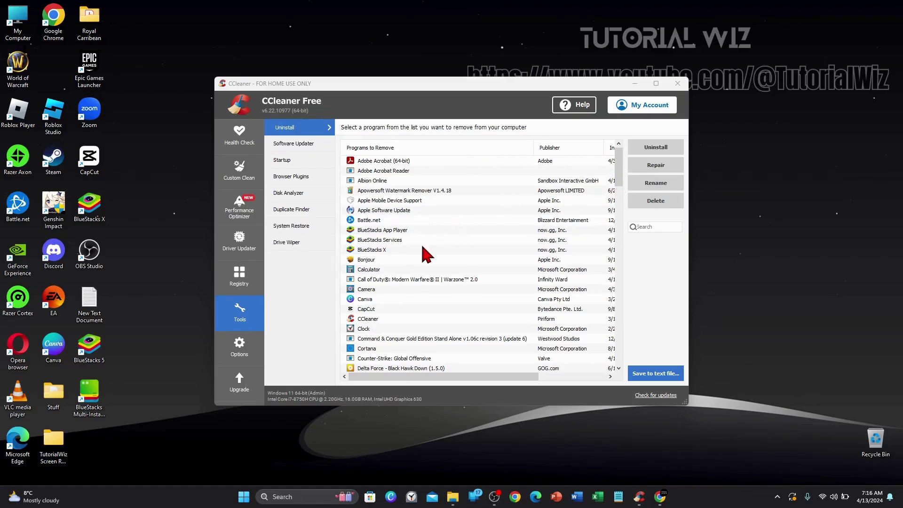
left_click(395, 240)
left_click(389, 220)
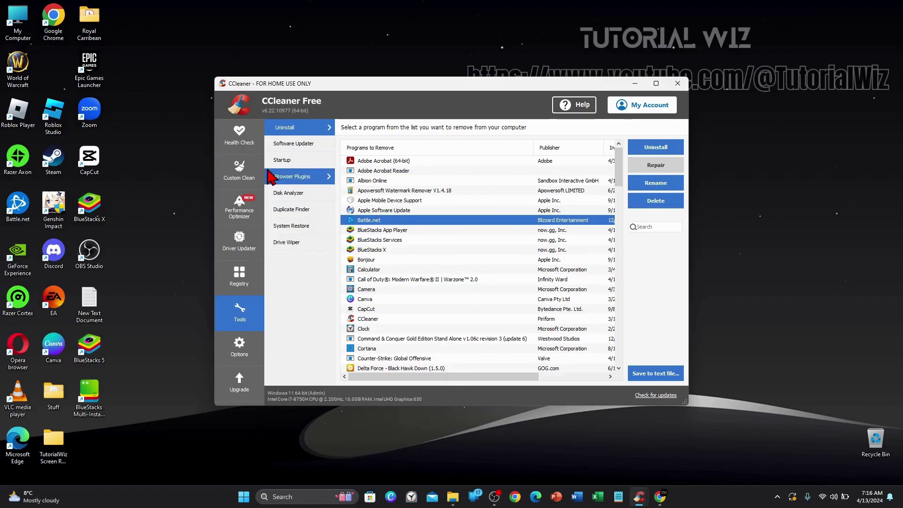
left_click(303, 144)
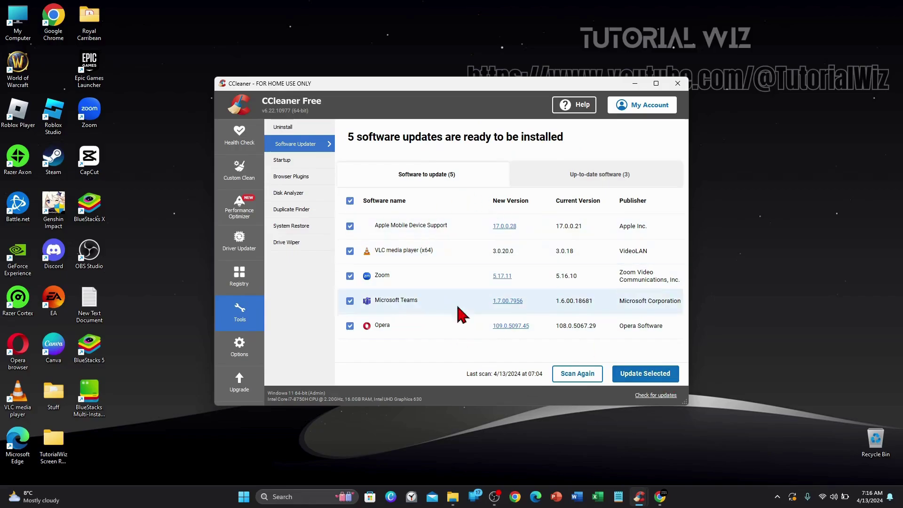
Step: Open the Startup list of Windows programs and look over entries such as OneDrive
left_click(301, 168)
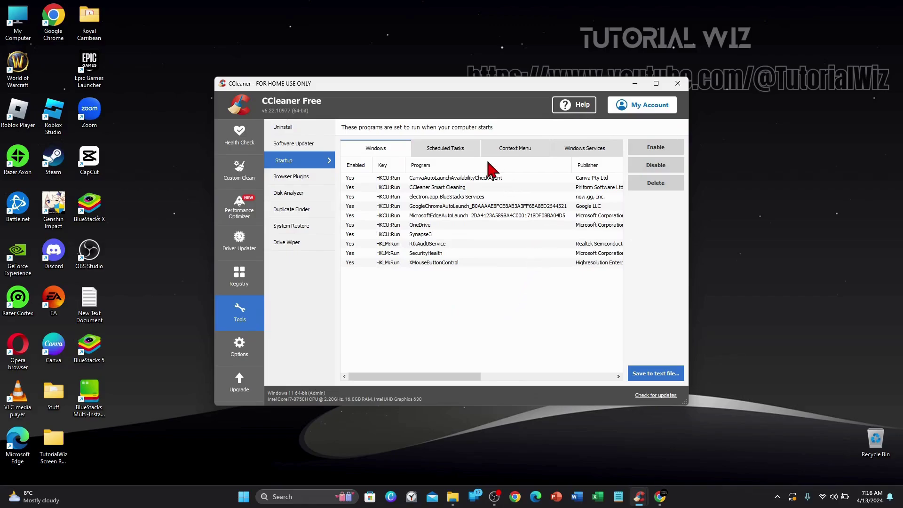
left_click(525, 224)
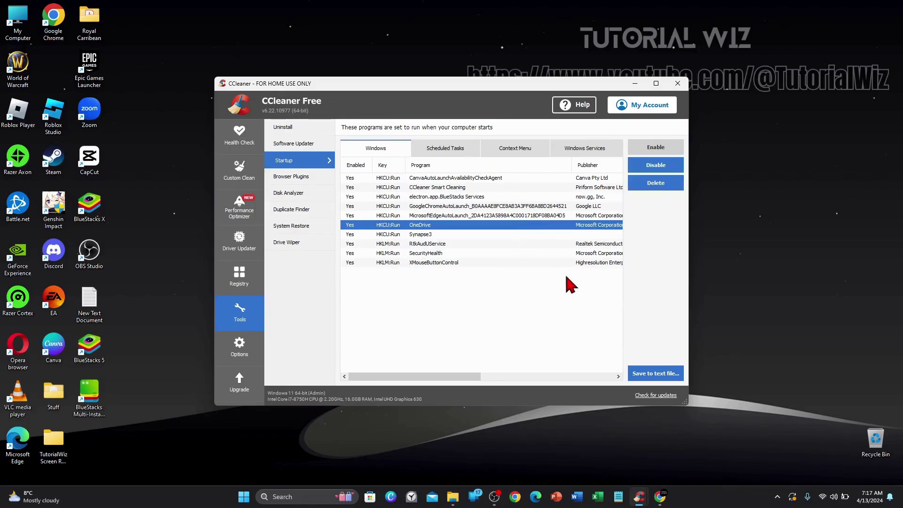
left_click(451, 280)
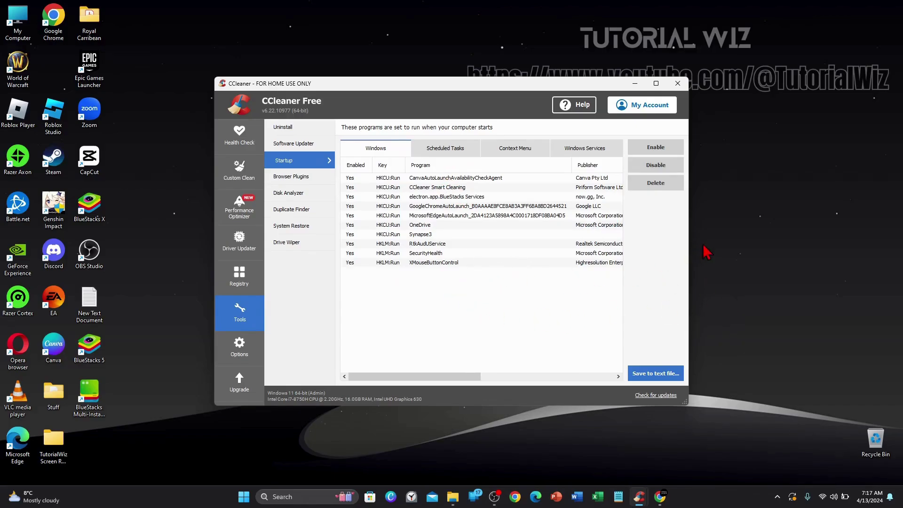
left_click(752, 238)
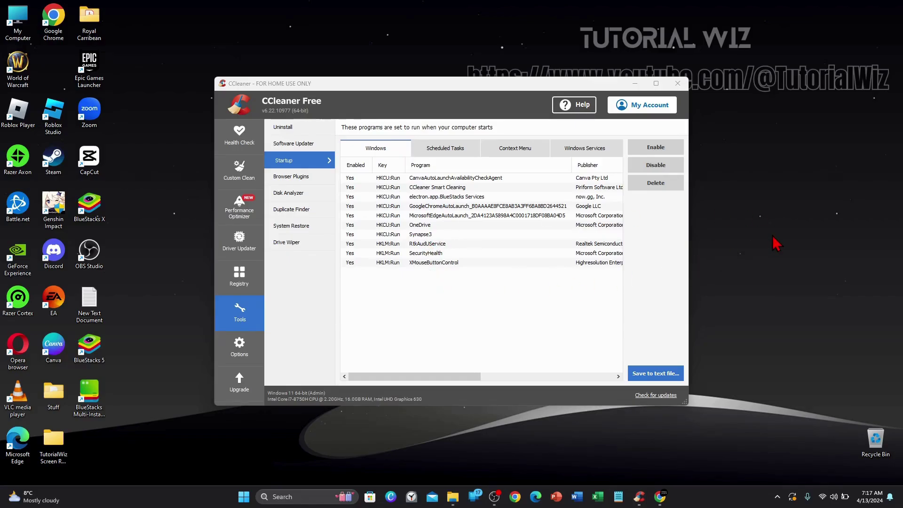
Step: Disable the XMouseButtonControl startup entry so its Enabled column reads No
left_click(444, 261)
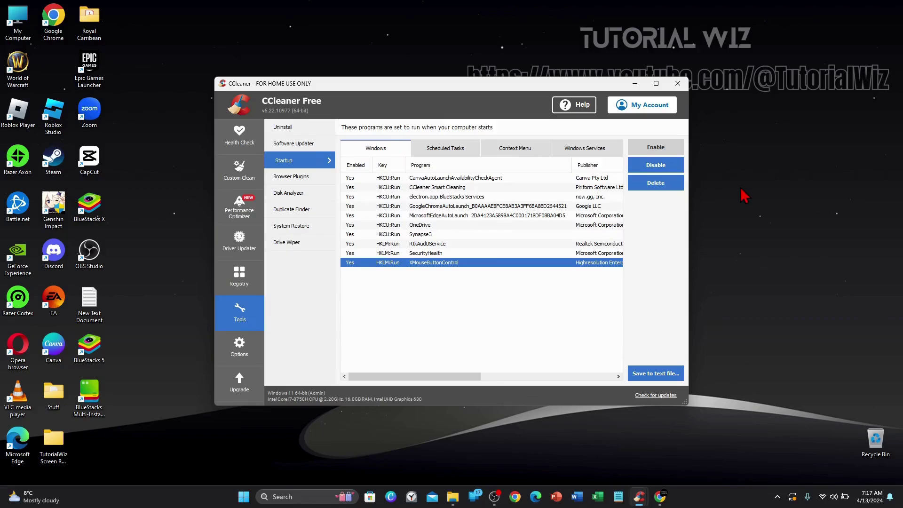
left_click(657, 165)
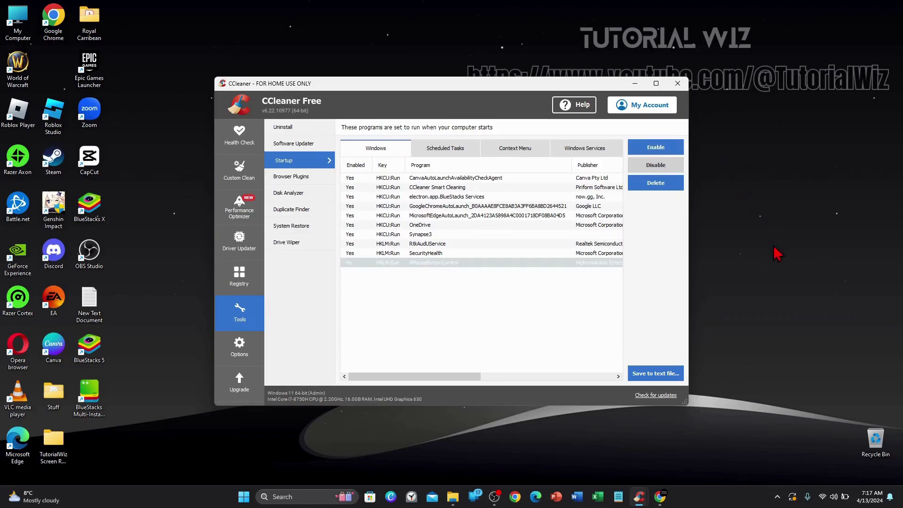
left_click(471, 308)
left_click(463, 264)
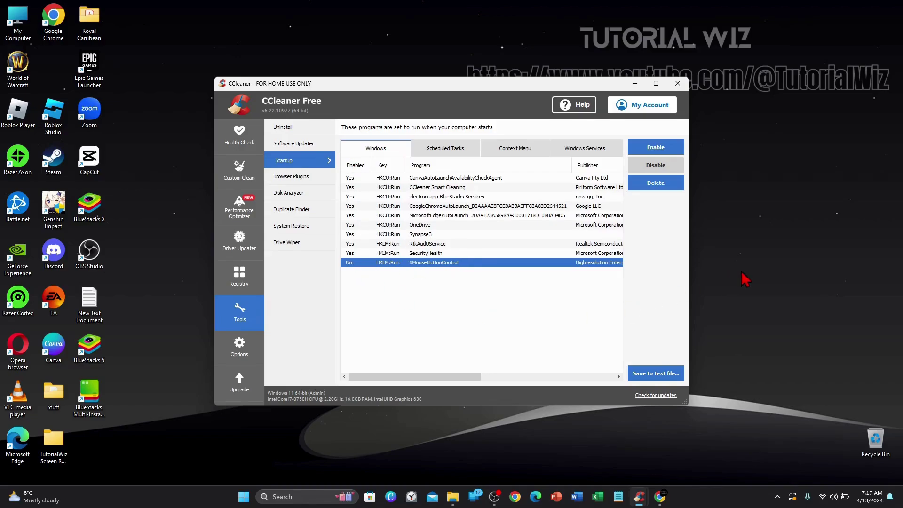
left_click(759, 272)
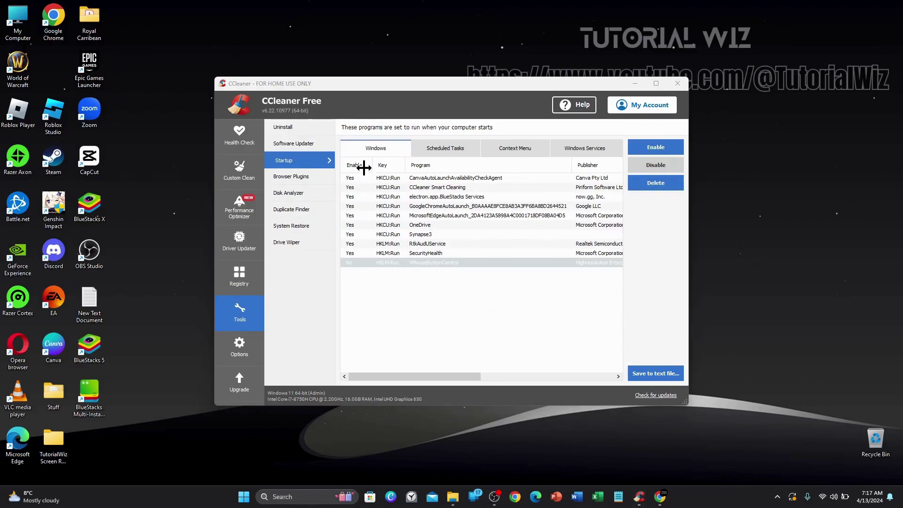
Step: Look over the Browser Plugins and Disk Analyzer tools
left_click(285, 184)
left_click(285, 183)
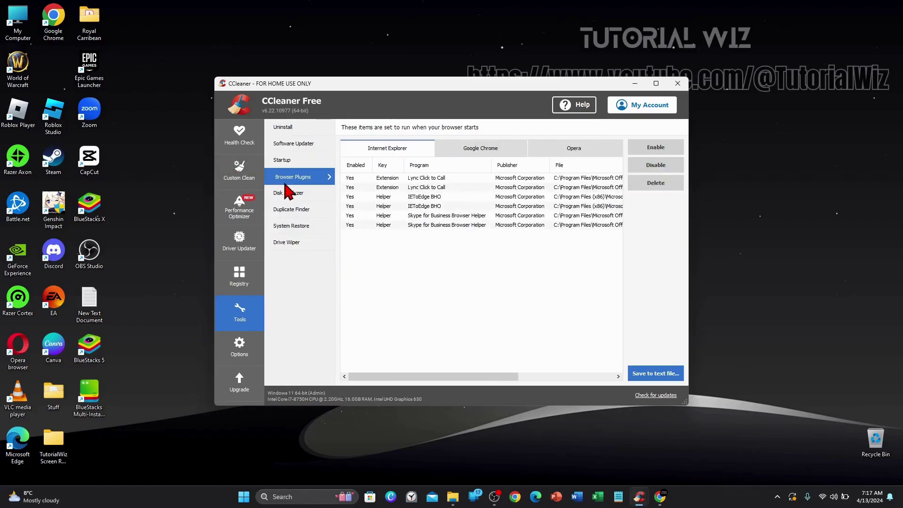
left_click(310, 196)
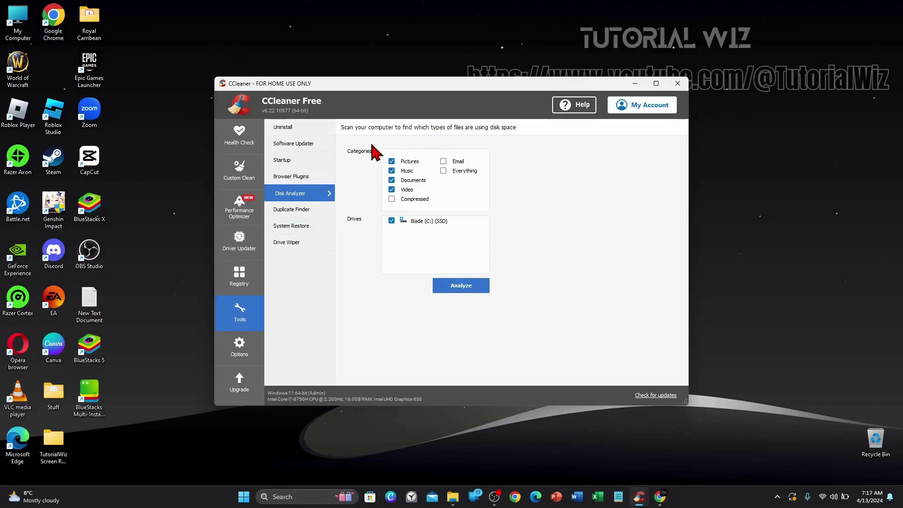
Step: Run a Duplicate Finder search on drive C and dismiss the completion message
left_click(307, 215)
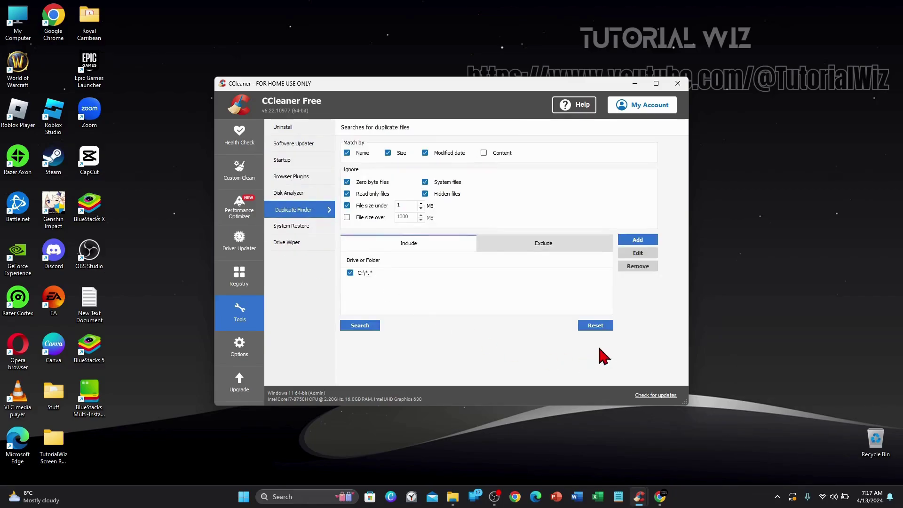
left_click(358, 327)
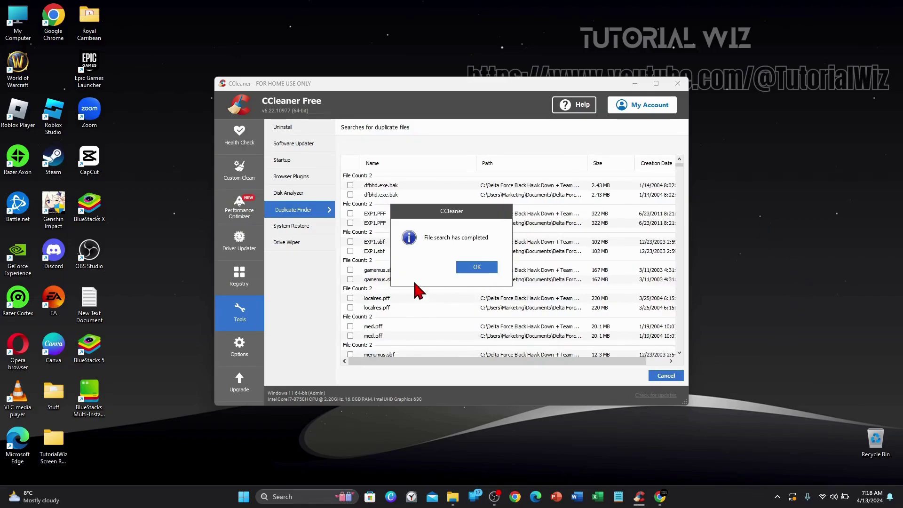
left_click(477, 267)
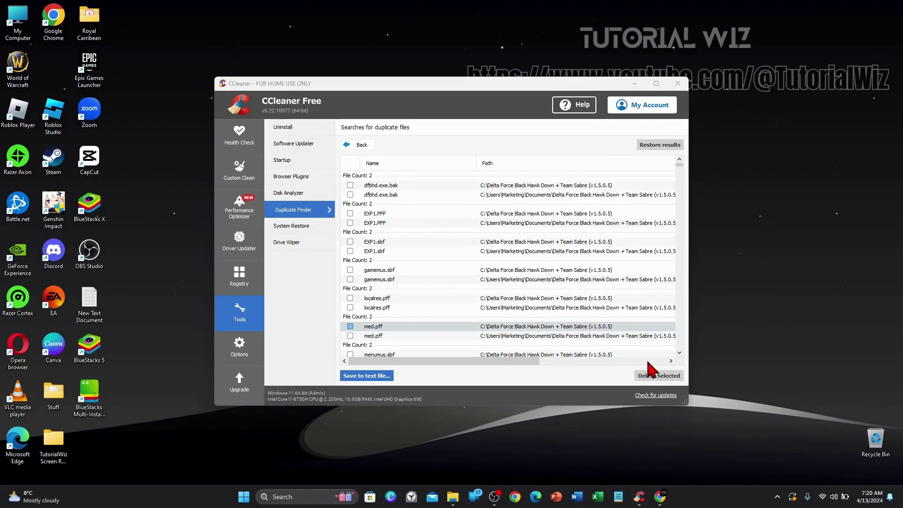
Step: Tick the first dfbhd.exe.bak copy for deletion and scroll through the duplicate results
left_click(350, 184)
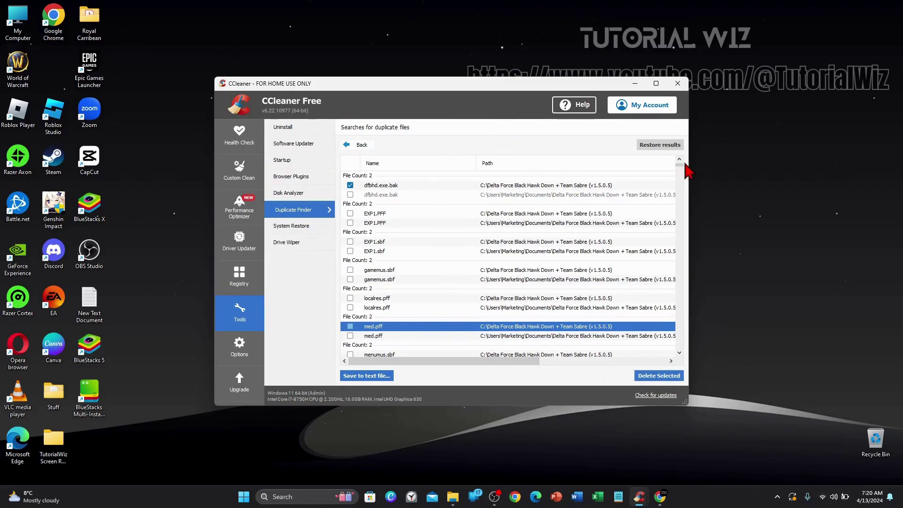
mouse_move(680, 172)
left_mouse_down()
mouse_move(680, 334)
mouse_move(689, 150)
mouse_move(682, 363)
mouse_move(684, 155)
left_mouse_up()
left_click(768, 228)
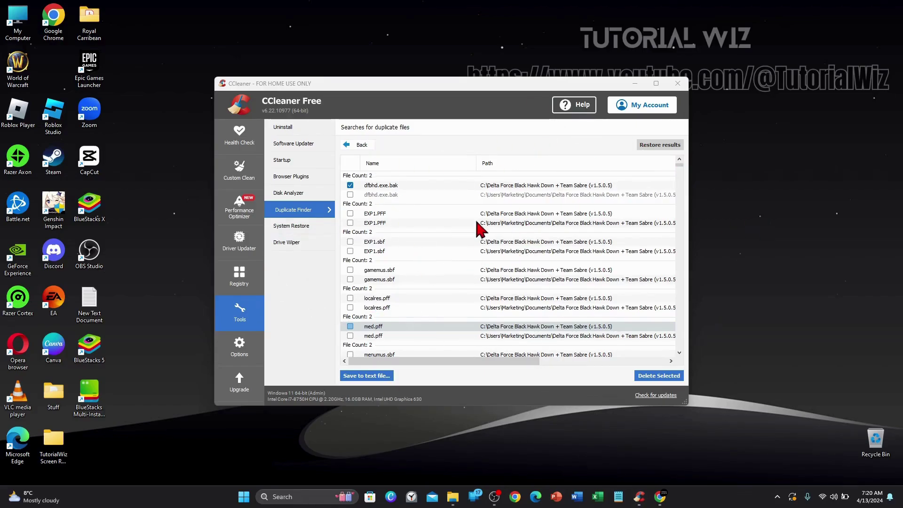
left_click_drag(678, 163, 691, 92)
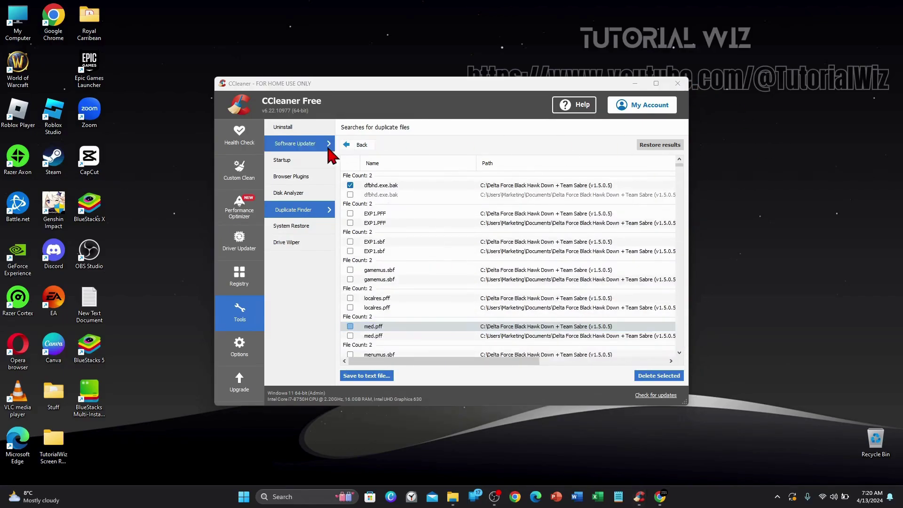
Step: View the System Restore points, then bring up Drive Wiper with Free Space Only settings
left_click(295, 228)
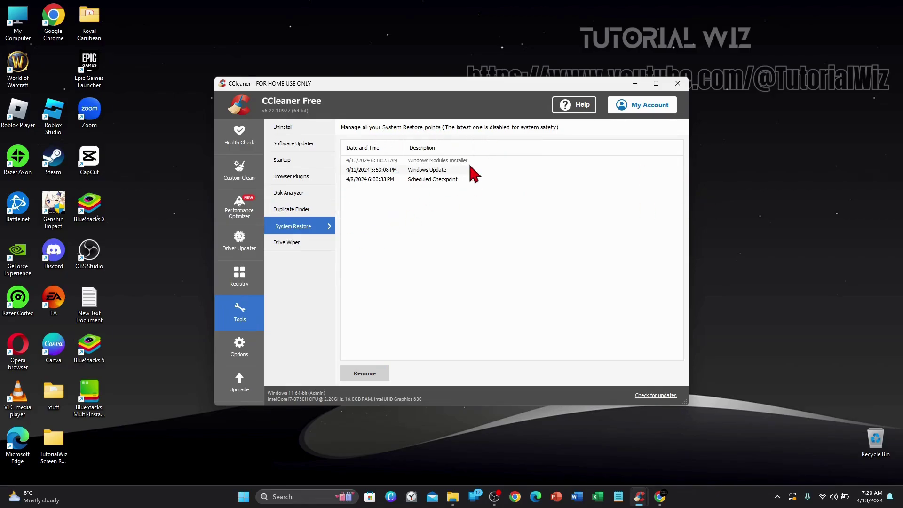
left_click(296, 243)
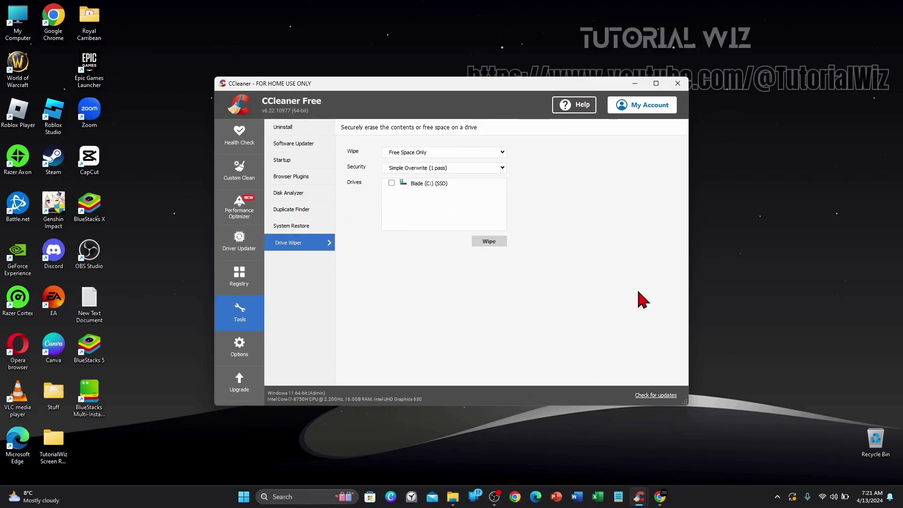
left_click(717, 235)
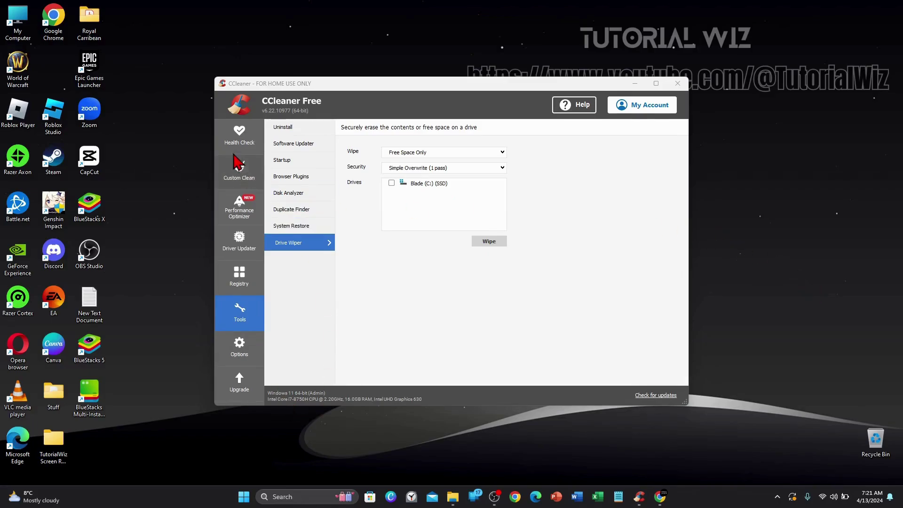
Step: Review Health Check, Custom Clean's Windows and Applications items, then the Registry page showing 0 issues
left_click(240, 137)
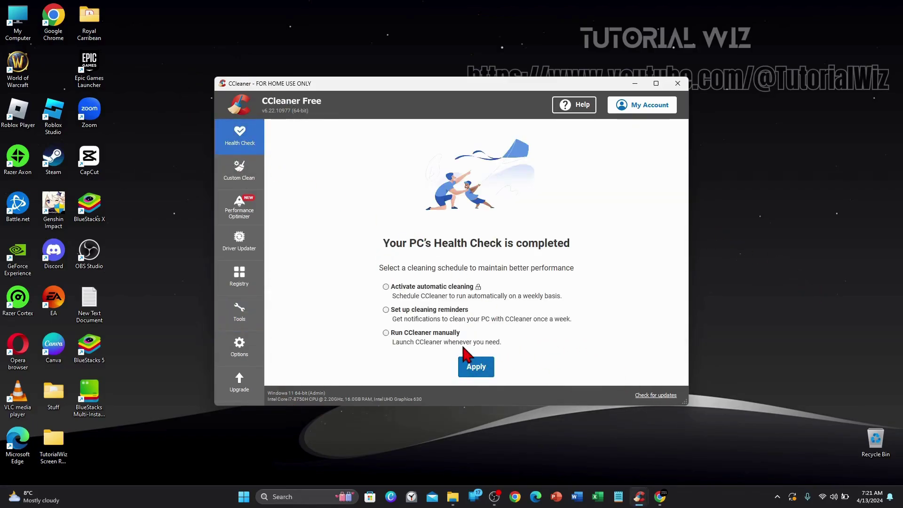
left_click(241, 170)
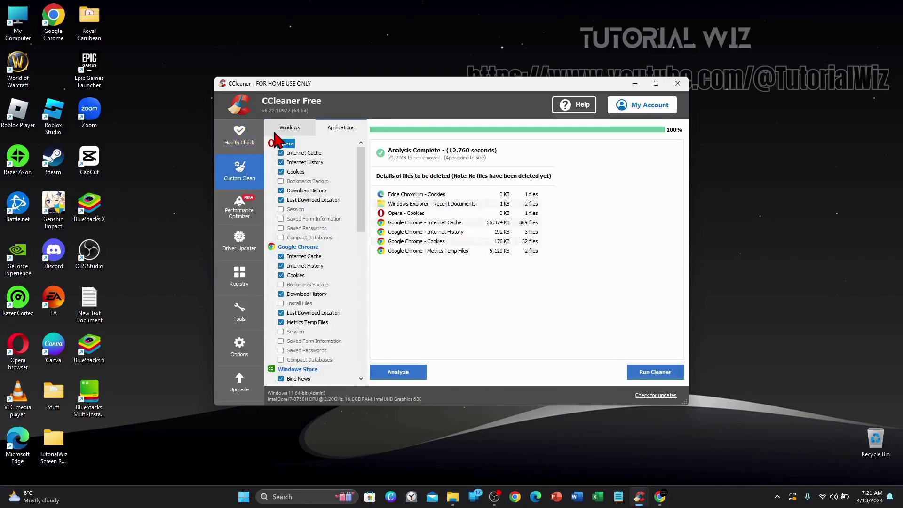
left_click(296, 131)
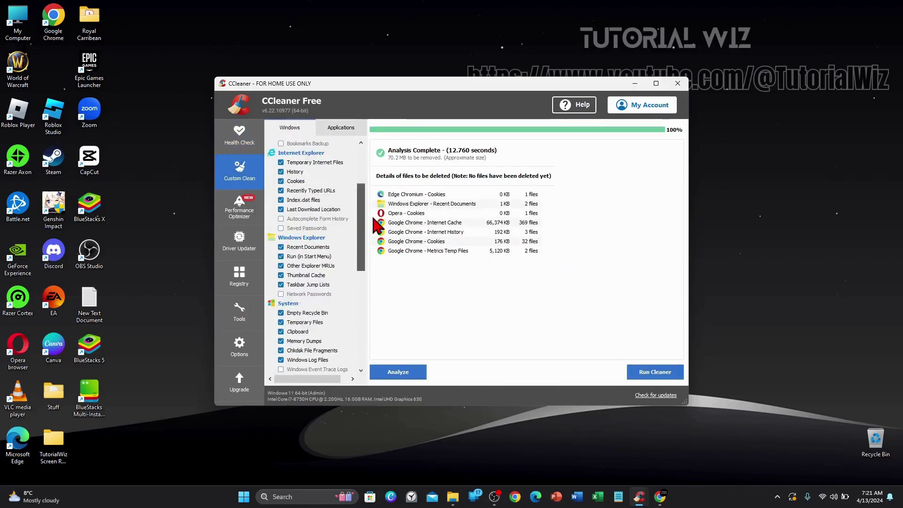
left_click(341, 129)
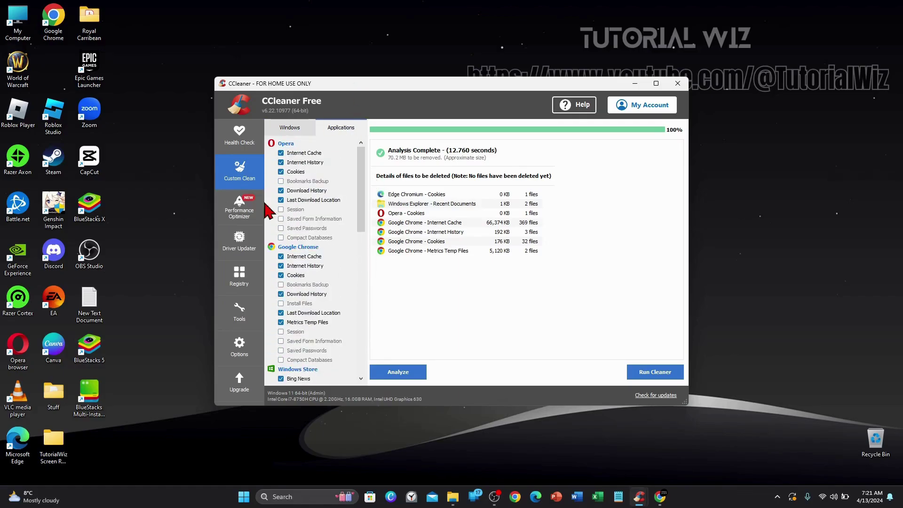
left_click(242, 285)
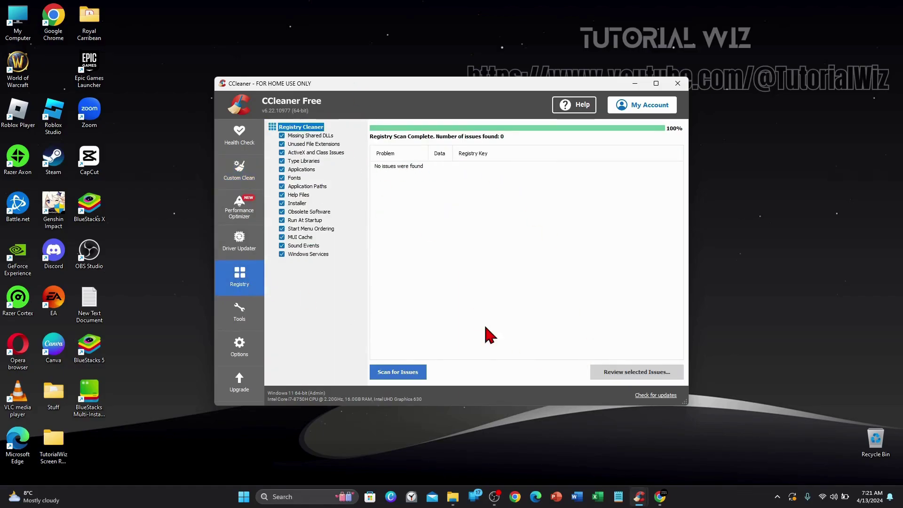